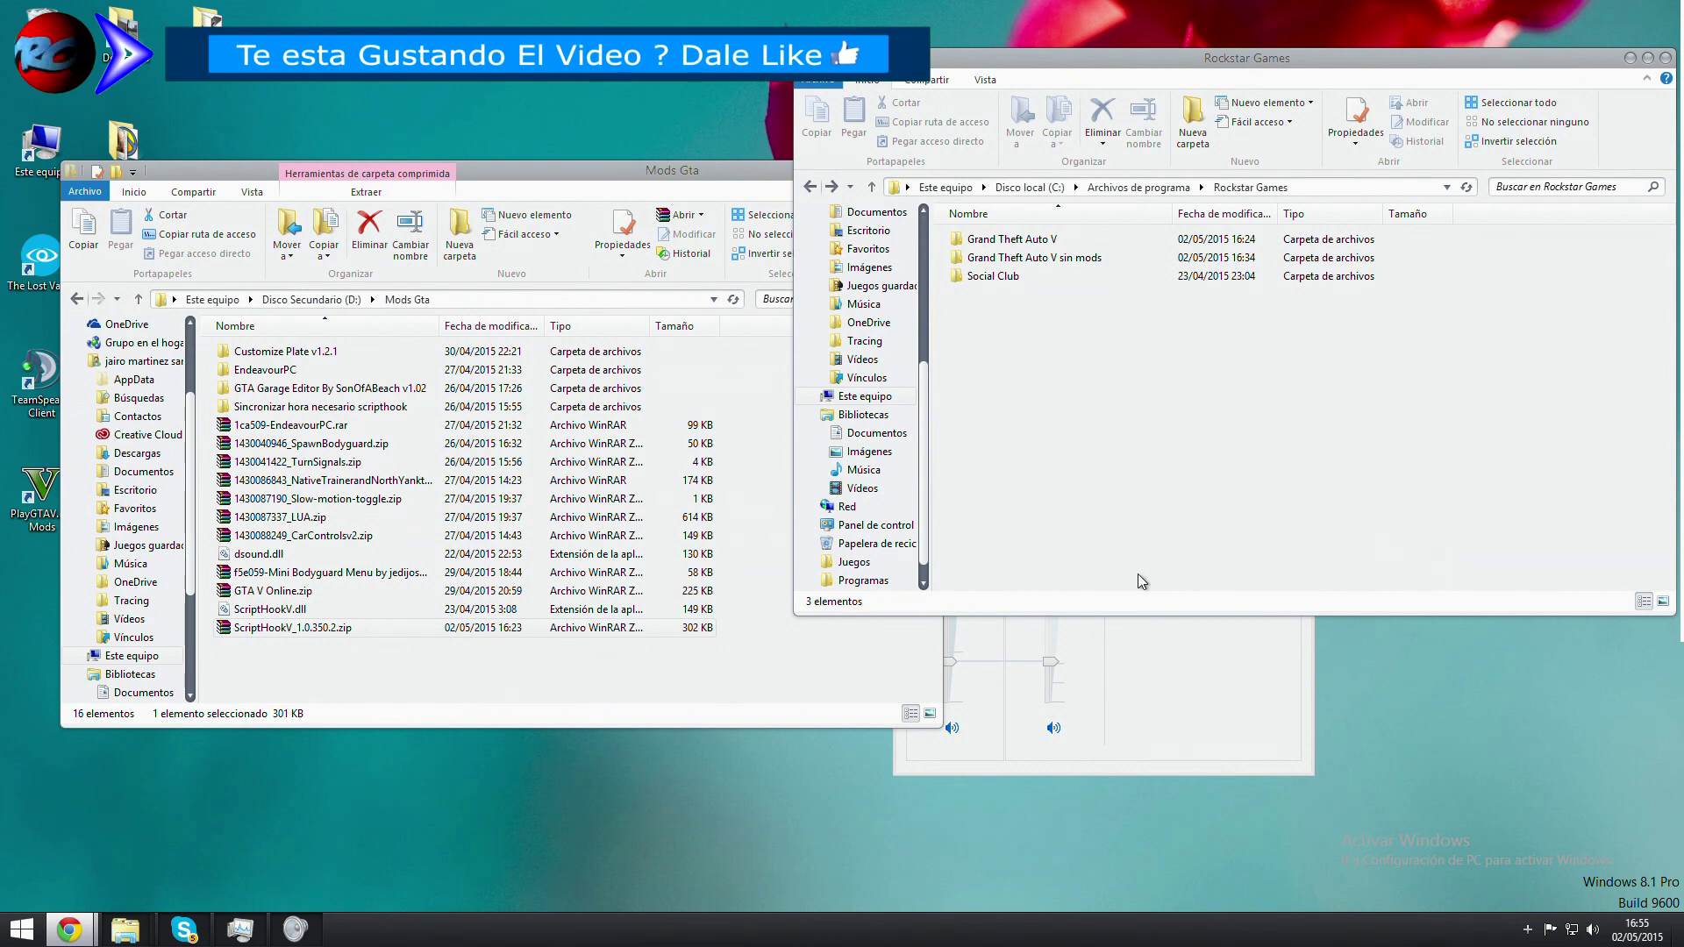
Step: Open the ScriptHookV_1.0.350.2.zip archive from the Mods Gta folder and go into its bin folder
{"action": "left_click", "coordinate": [602, 519]}
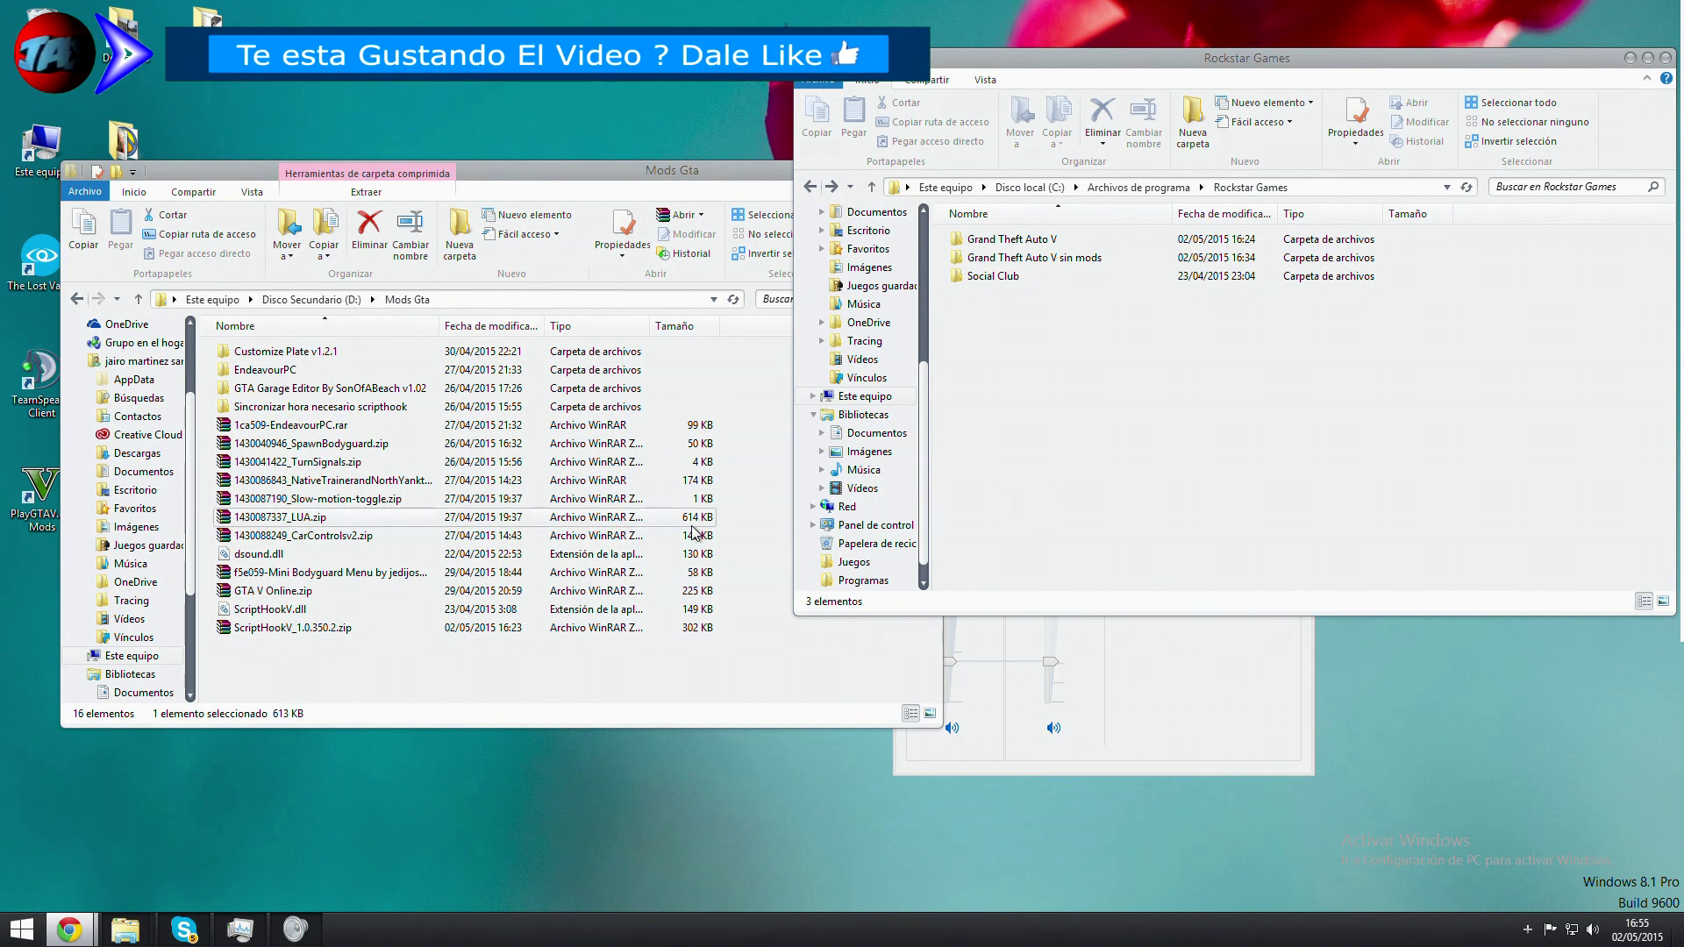
{"action": "left_click", "coordinate": [272, 628]}
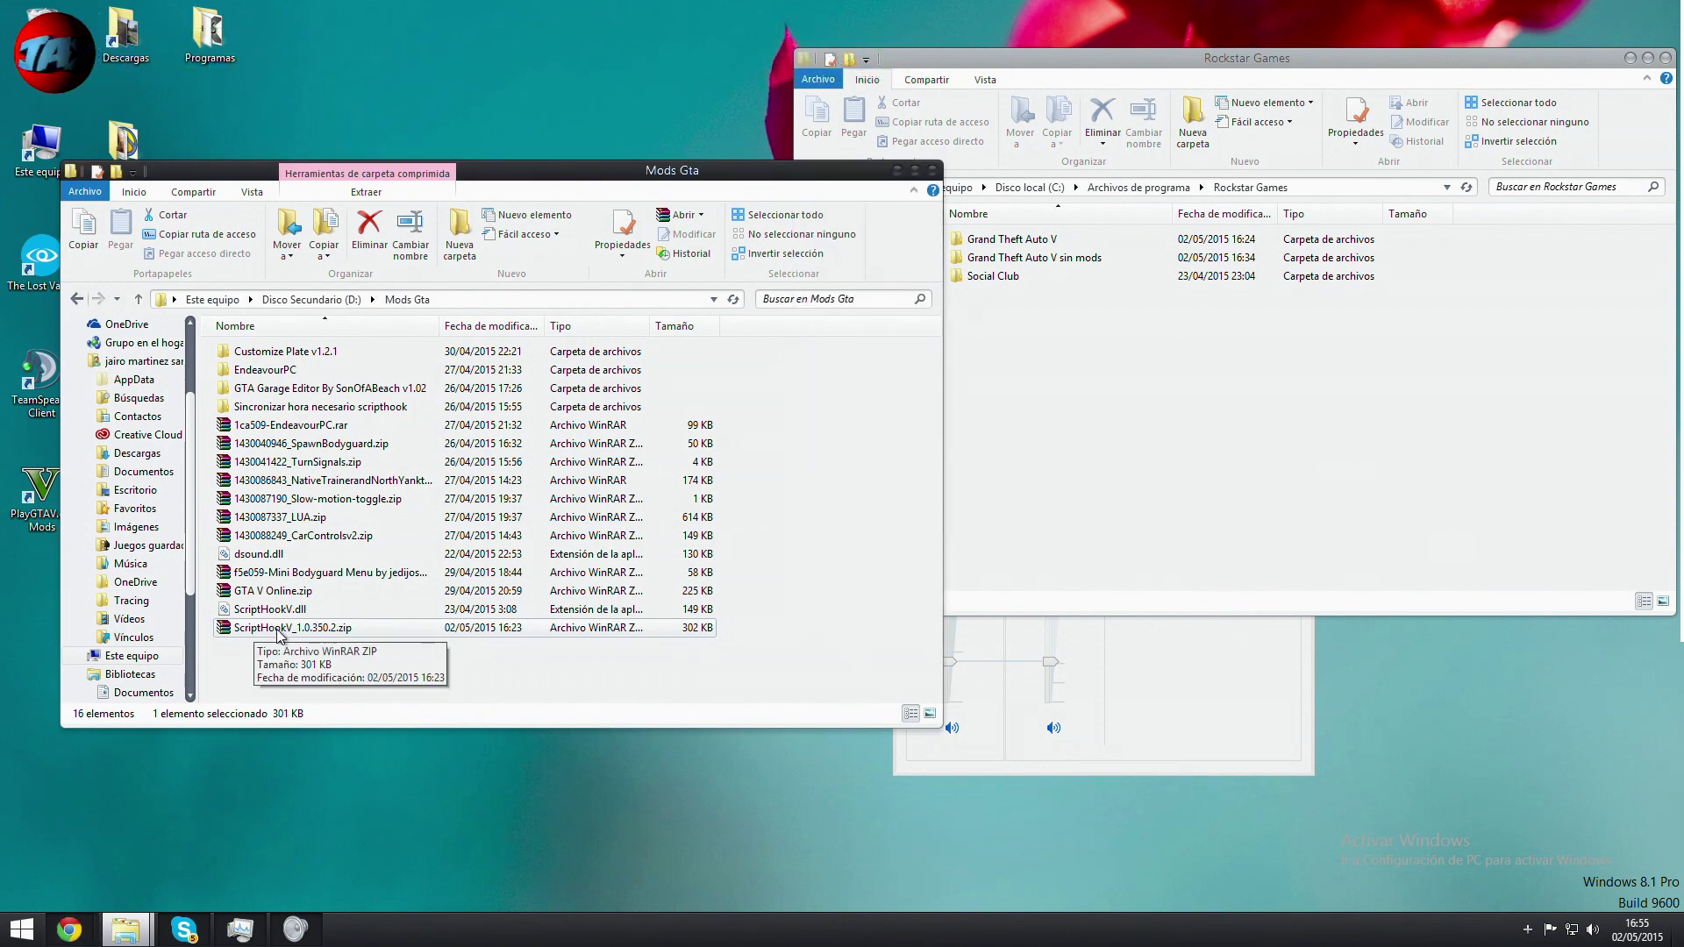
{"action": "double_click", "coordinate": [277, 629]}
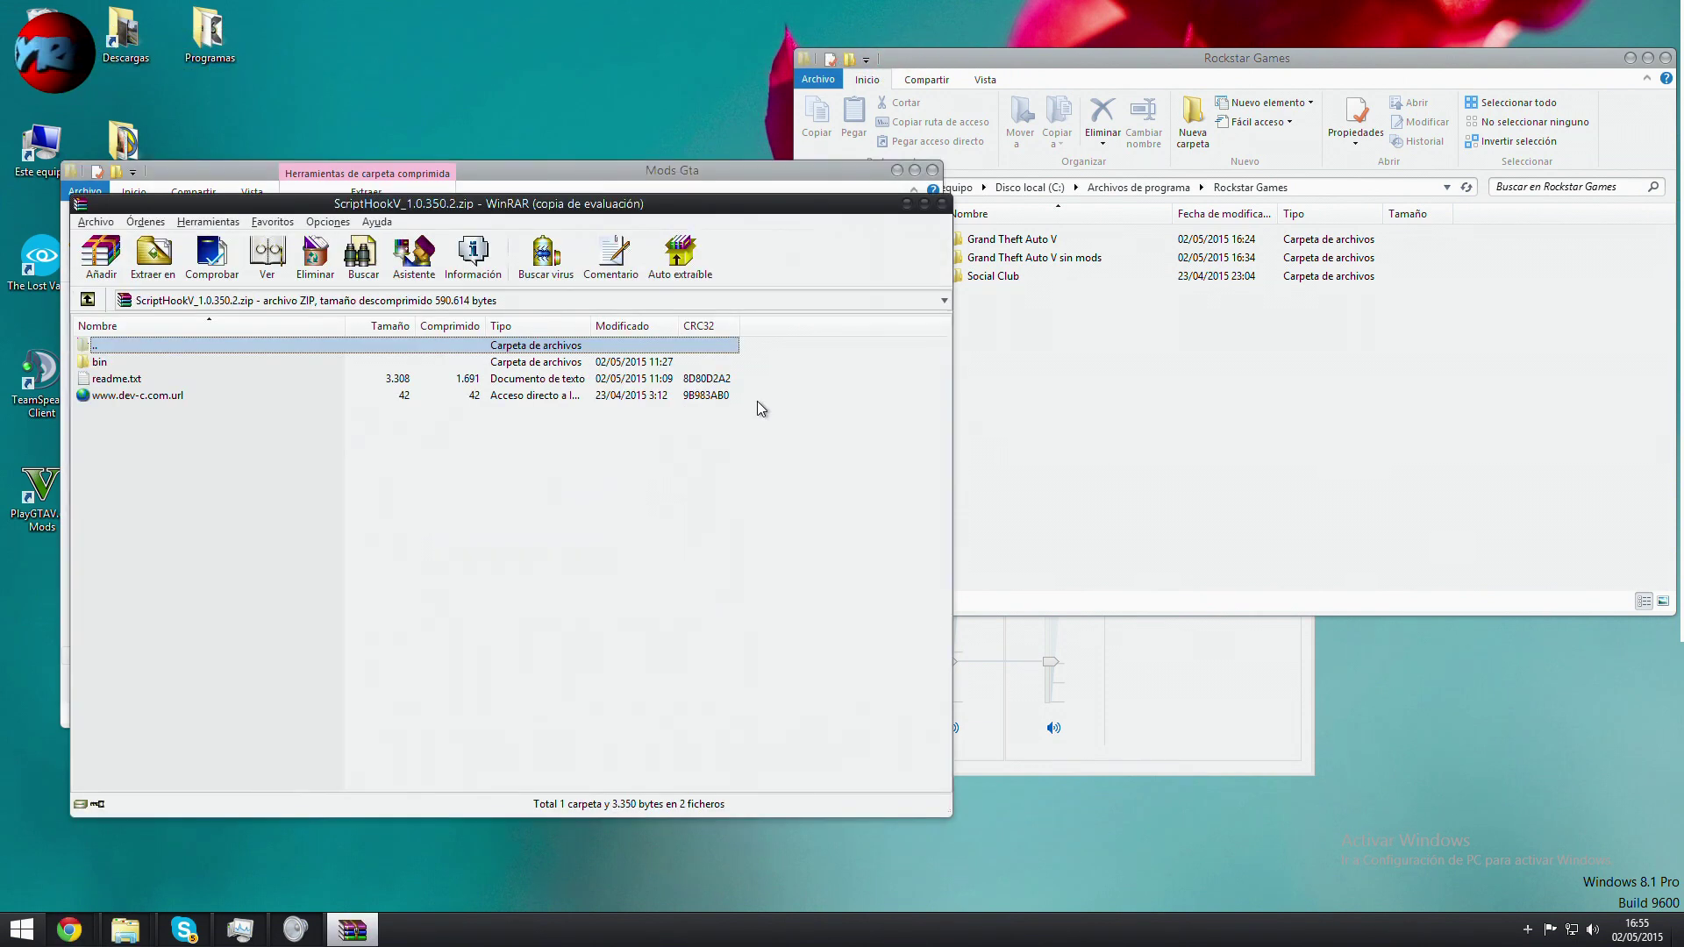
{"action": "double_click", "coordinate": [150, 363]}
Step: Move dinput8.dll, NativeTrainer.asi and ScriptHookV.dll from the archive into the Grand Theft Auto V folder, replacing the existing files with administrator permission
{"action": "left_click", "coordinate": [1251, 451]}
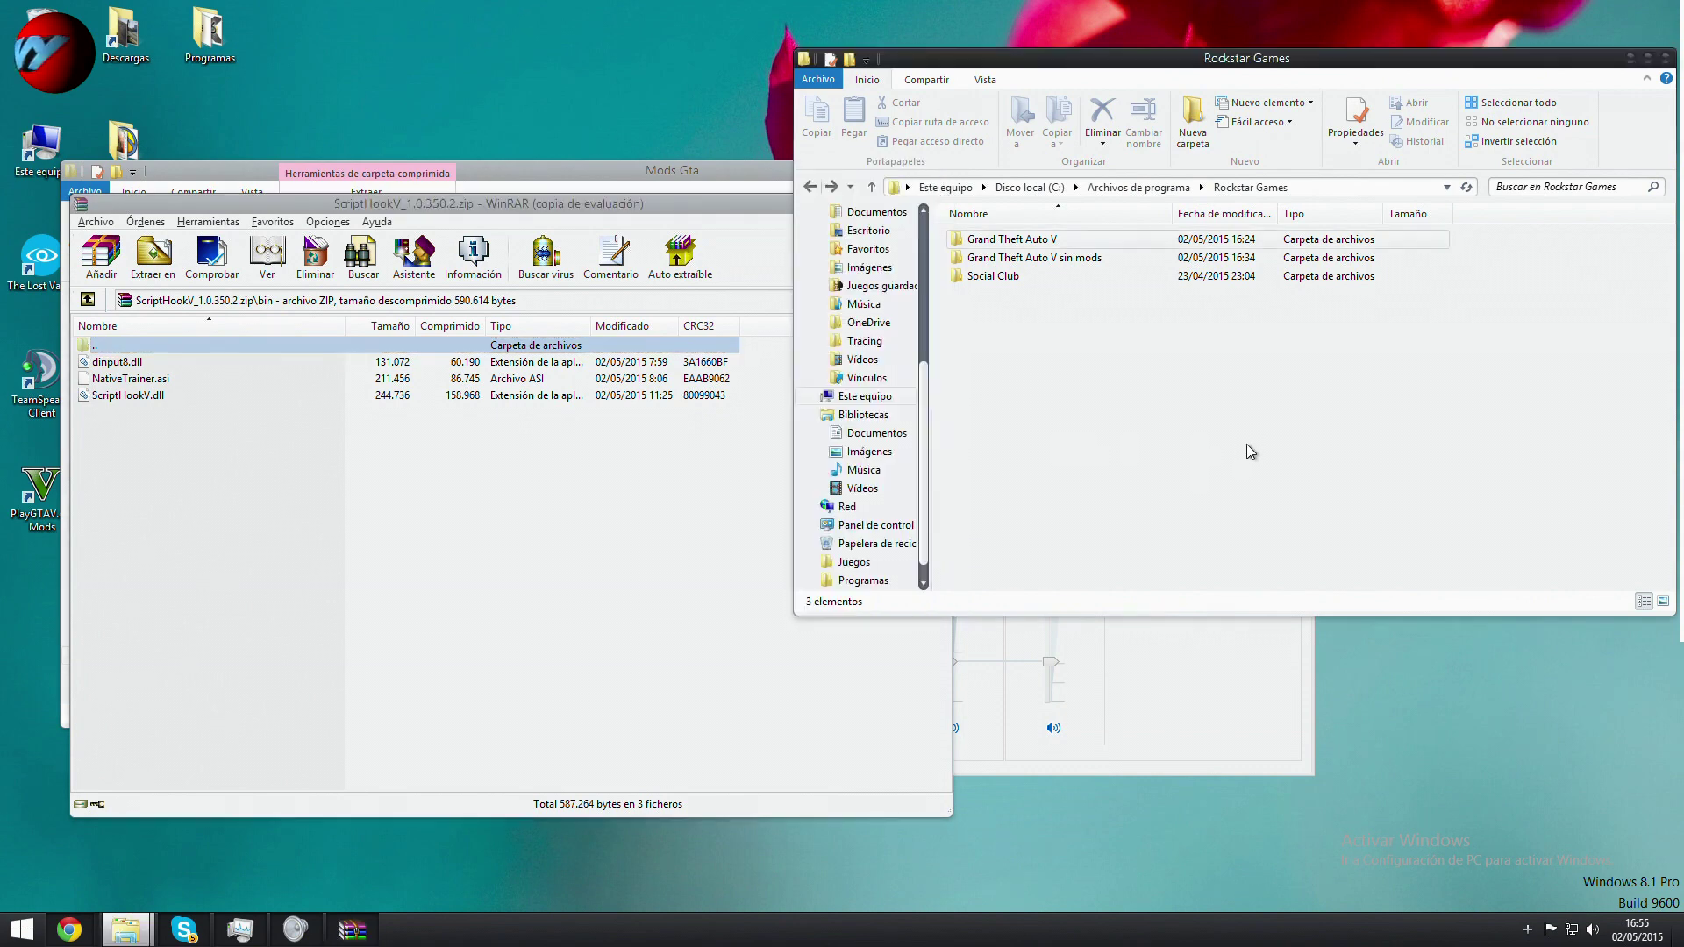
{"action": "left_click", "coordinate": [1032, 242]}
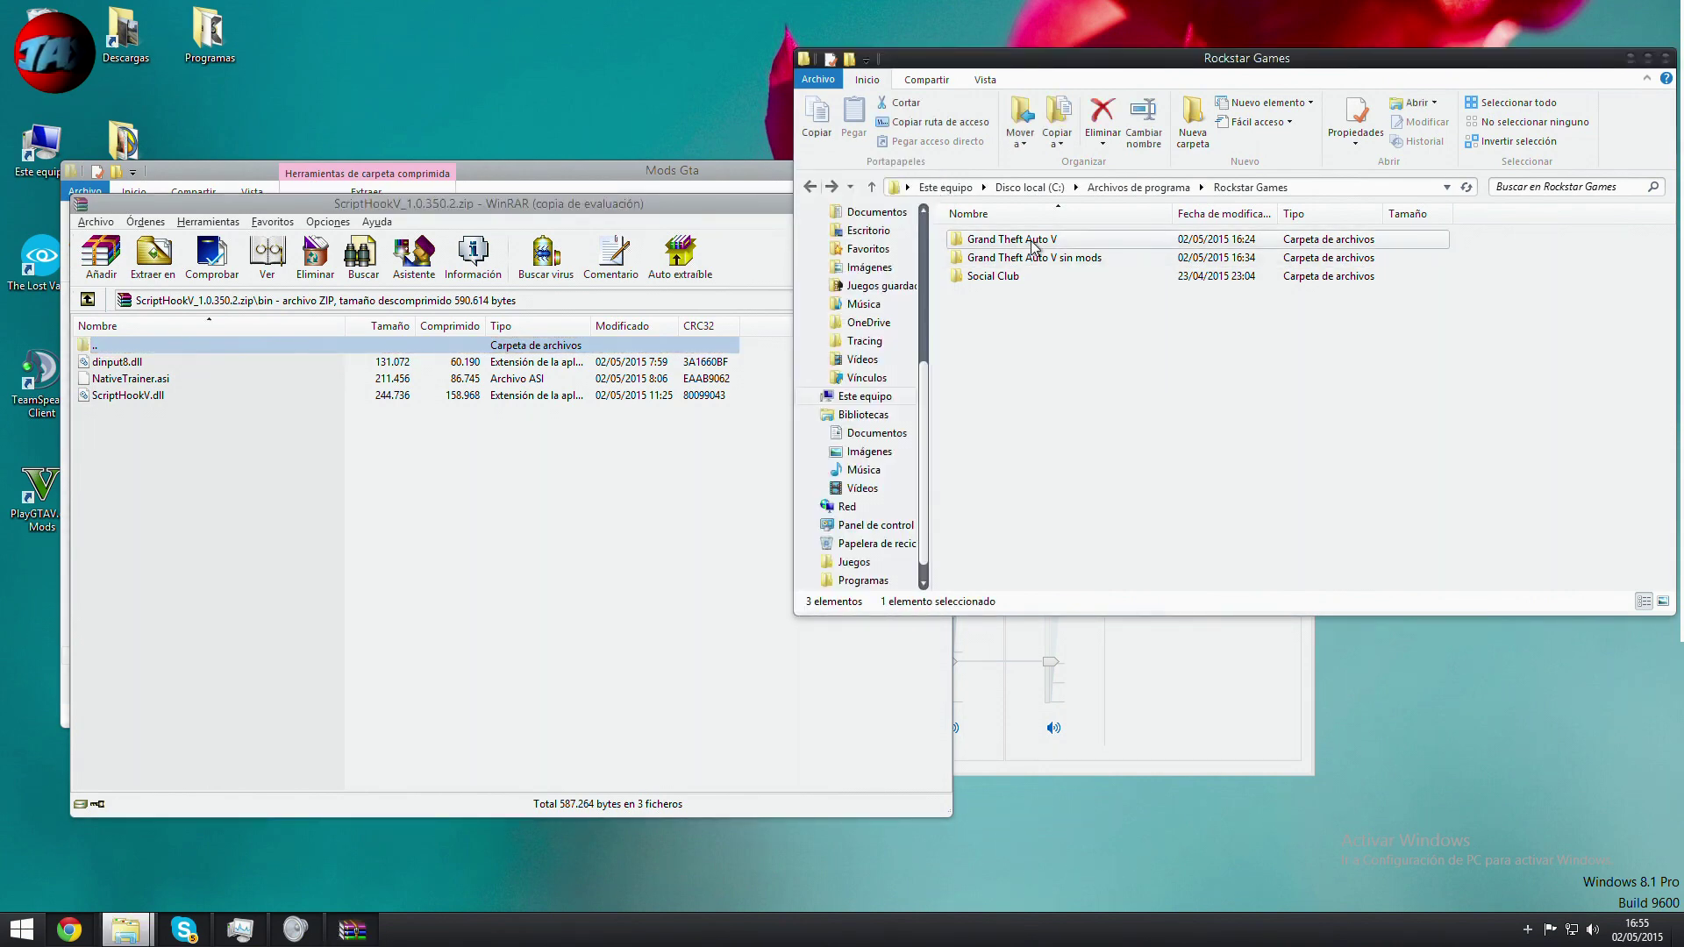
{"action": "double_click", "coordinate": [1033, 244]}
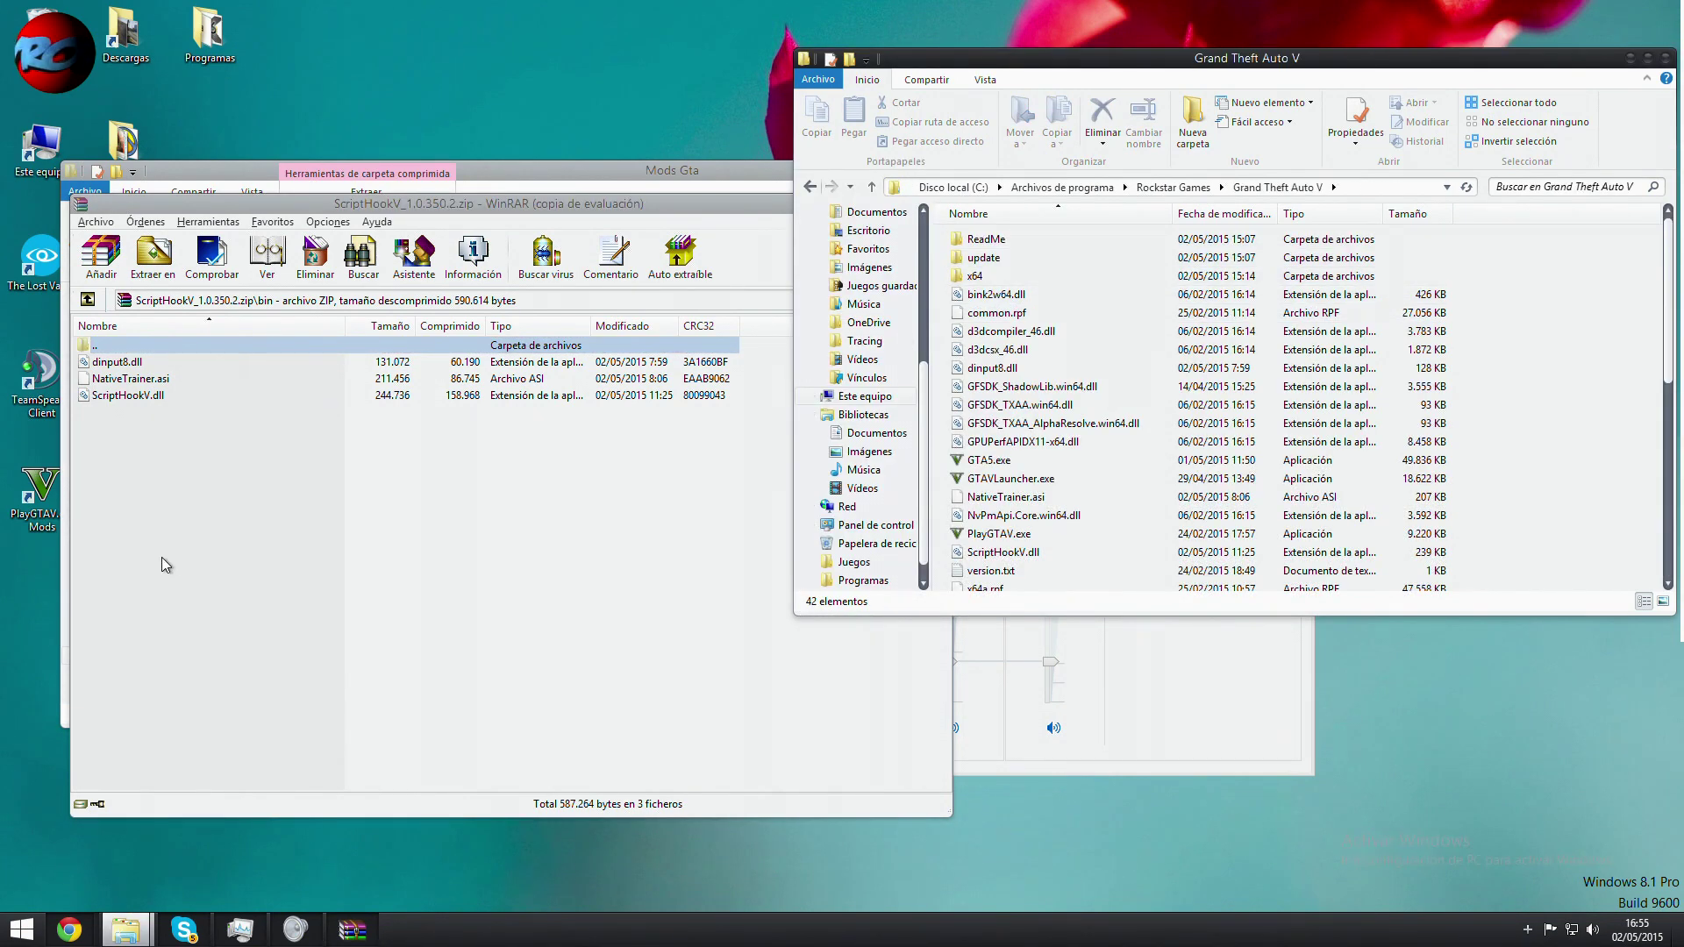
{"action": "left_click_drag", "start_coordinate": [197, 493], "coordinate": [1583, 391]}
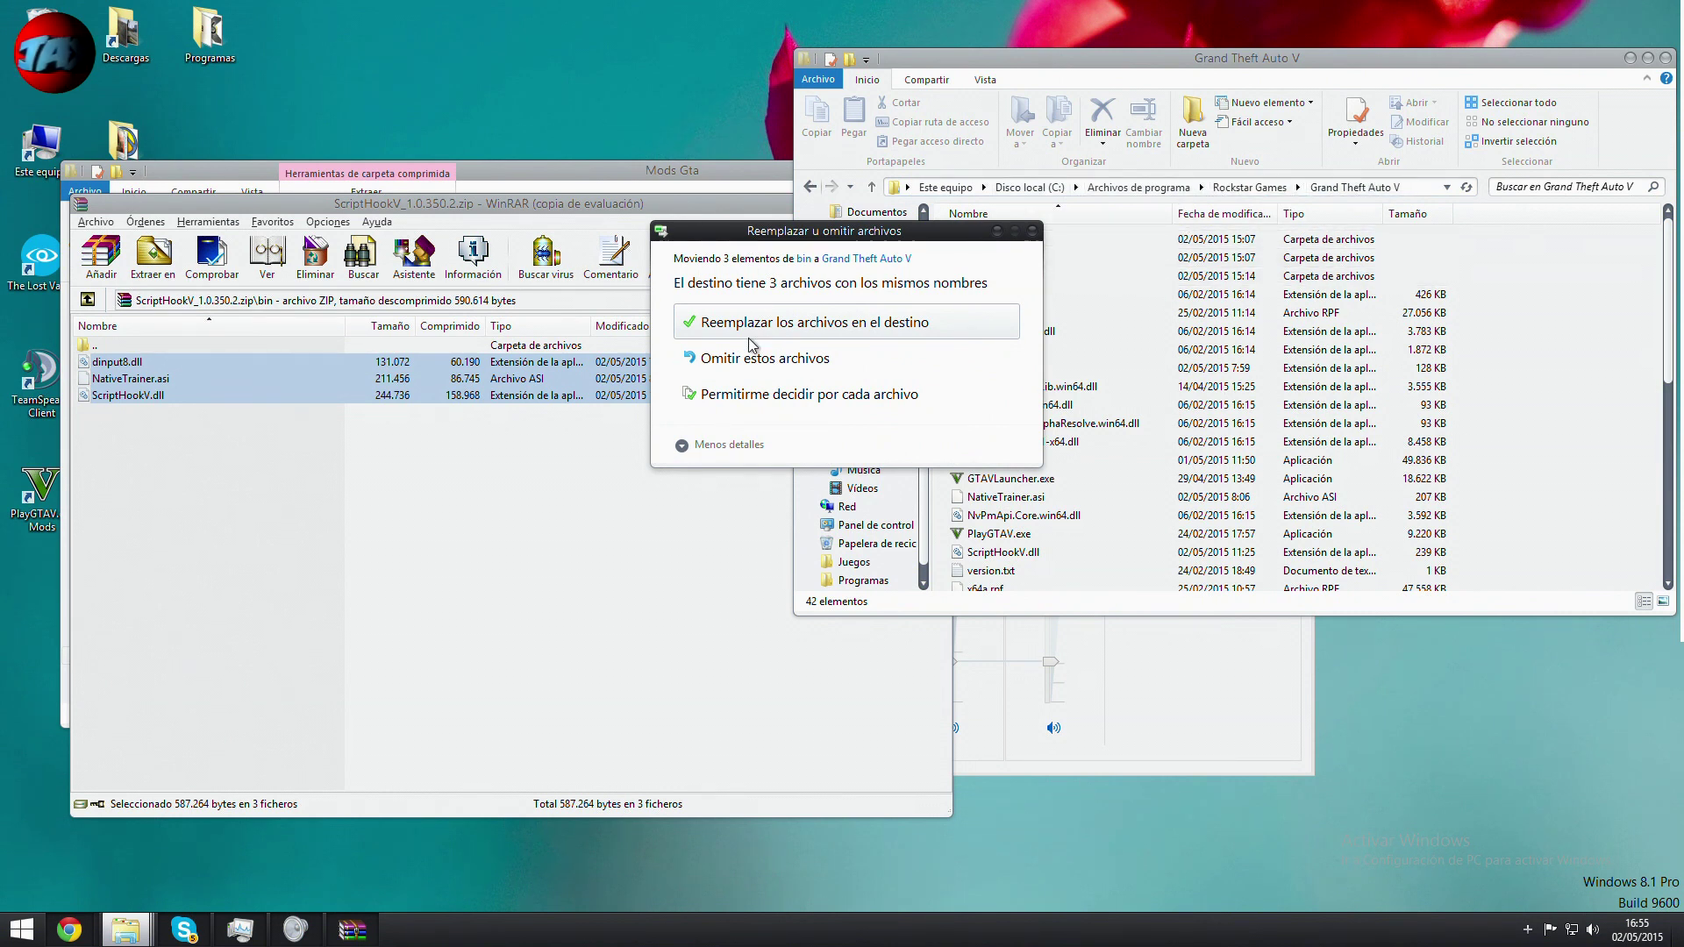
{"action": "left_click_drag", "start_coordinate": [848, 233], "coordinate": [825, 360]}
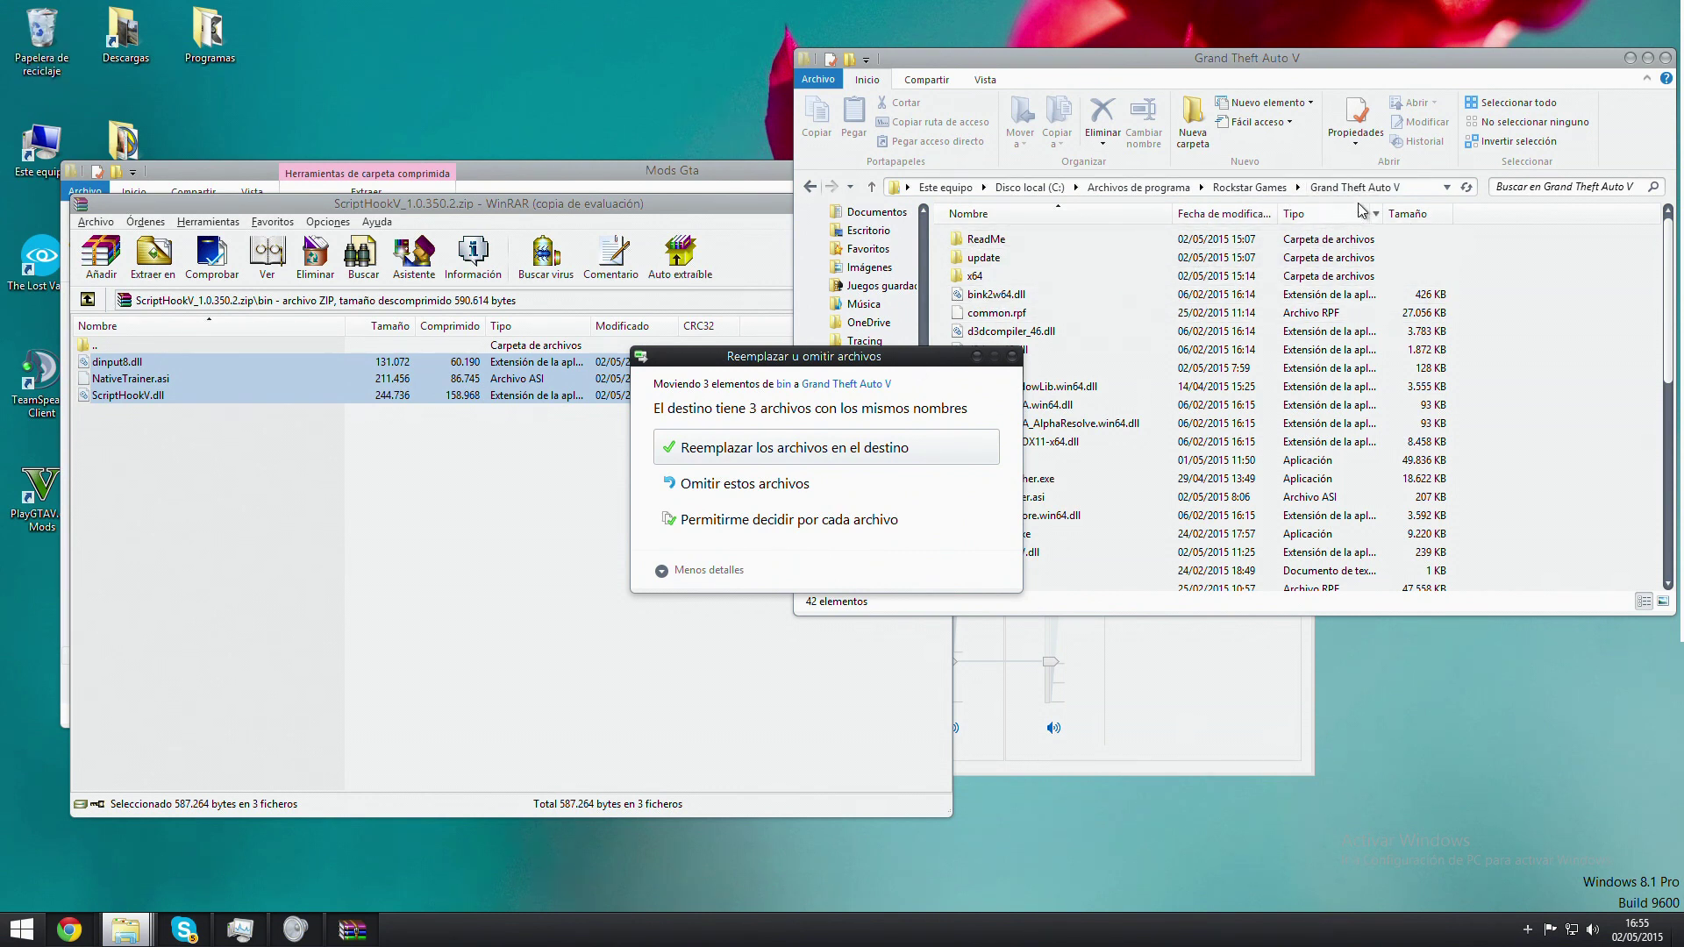
{"action": "left_click", "coordinate": [886, 449]}
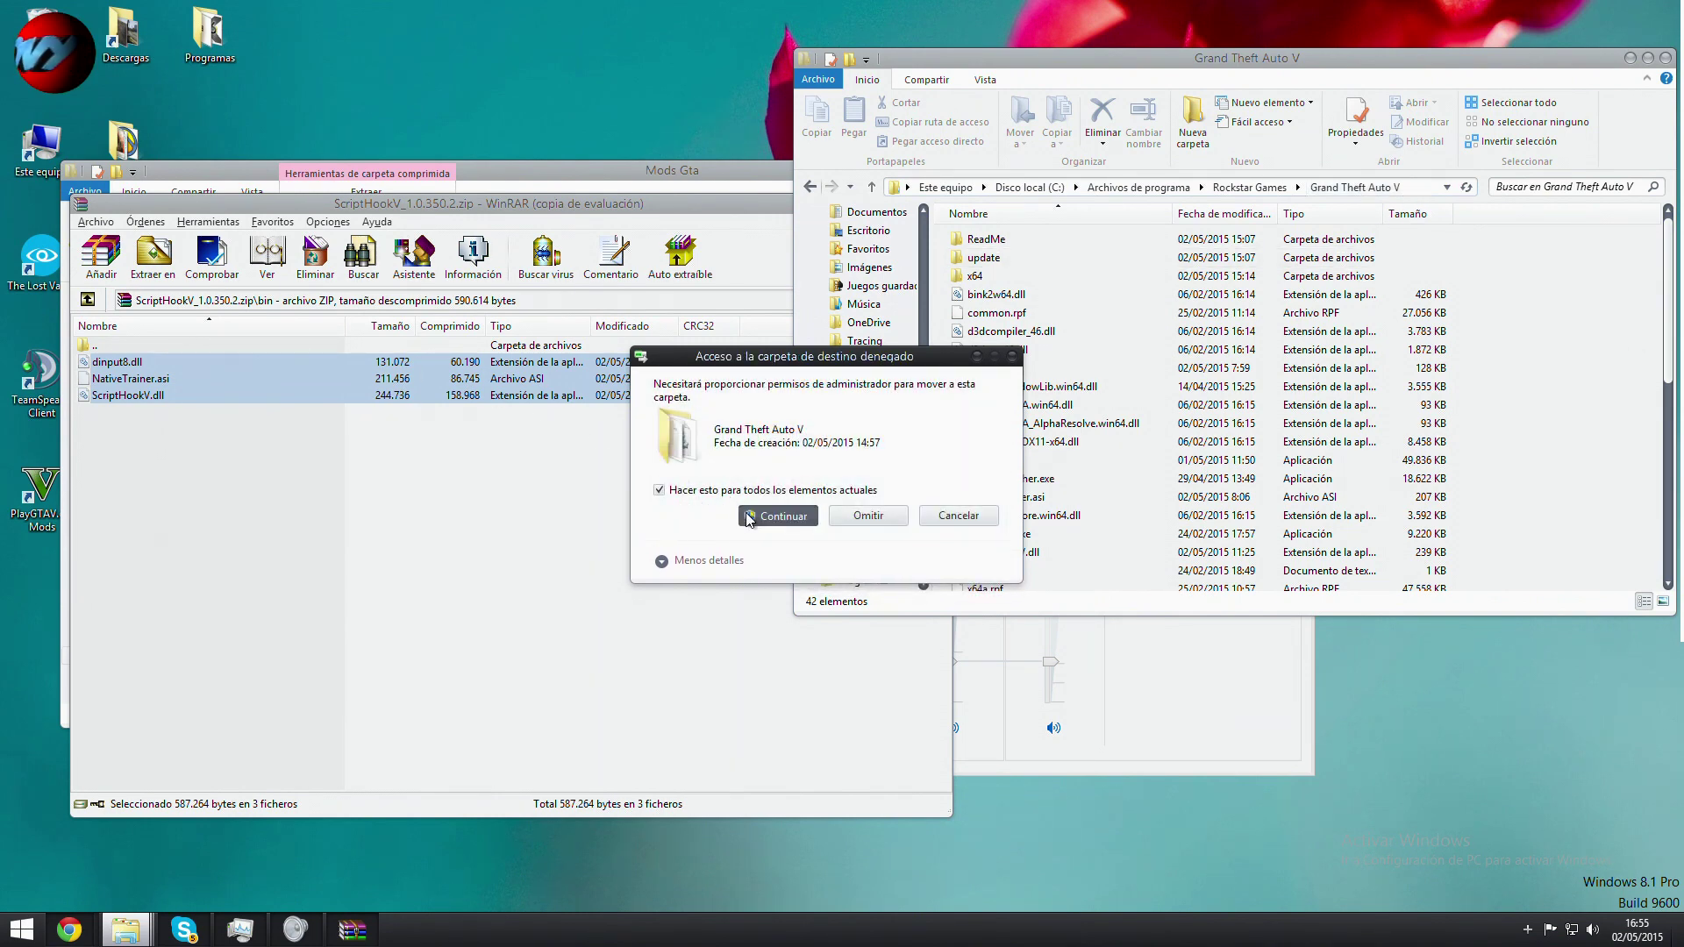
{"action": "left_click", "coordinate": [748, 519]}
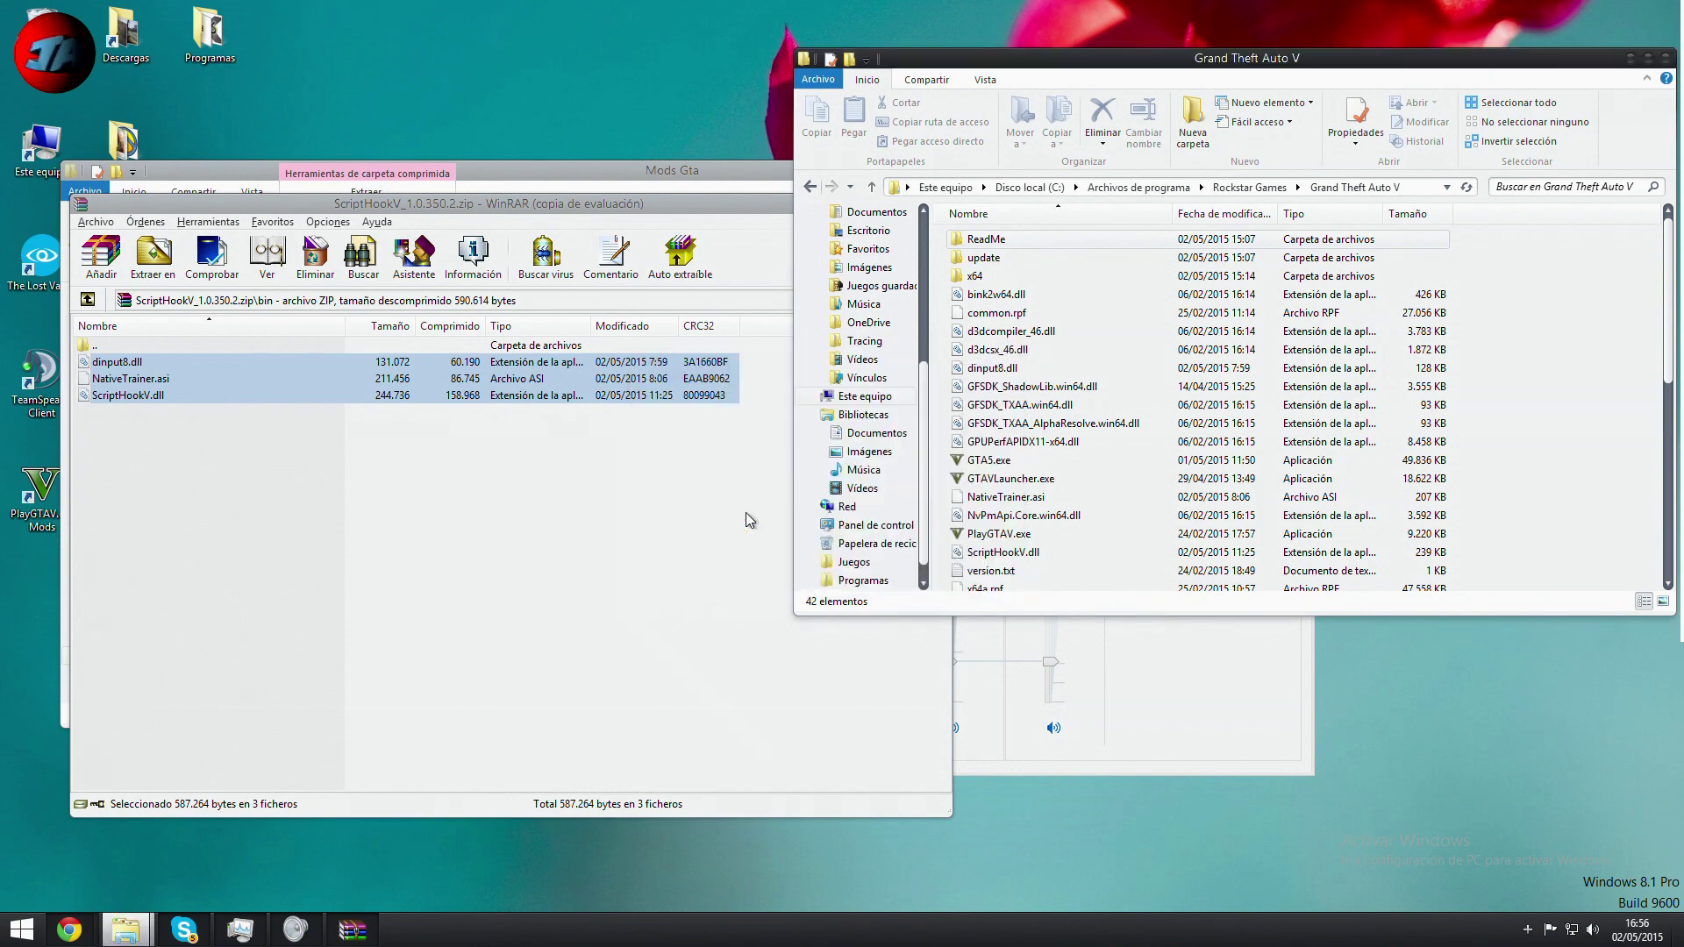
Step: Close the ScriptHookV archive and the Mods Gta window, and return the game folder window to Rockstar Games
{"action": "left_click", "coordinate": [724, 518]}
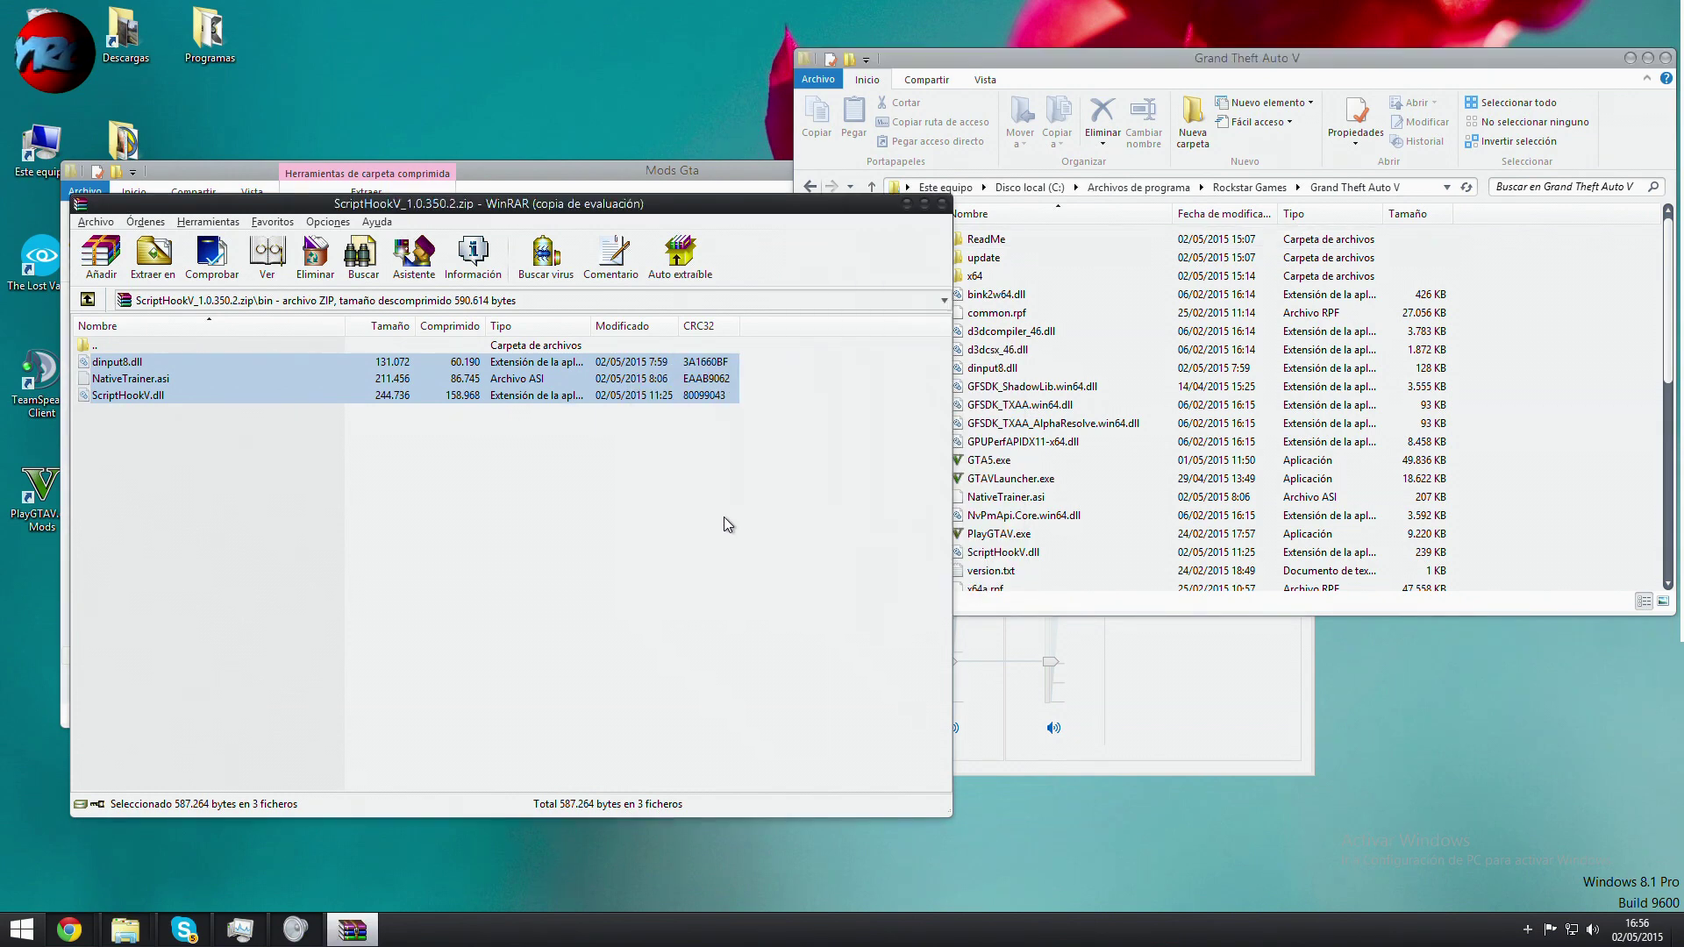
{"action": "left_click", "coordinate": [943, 203]}
{"action": "left_click", "coordinate": [813, 188]}
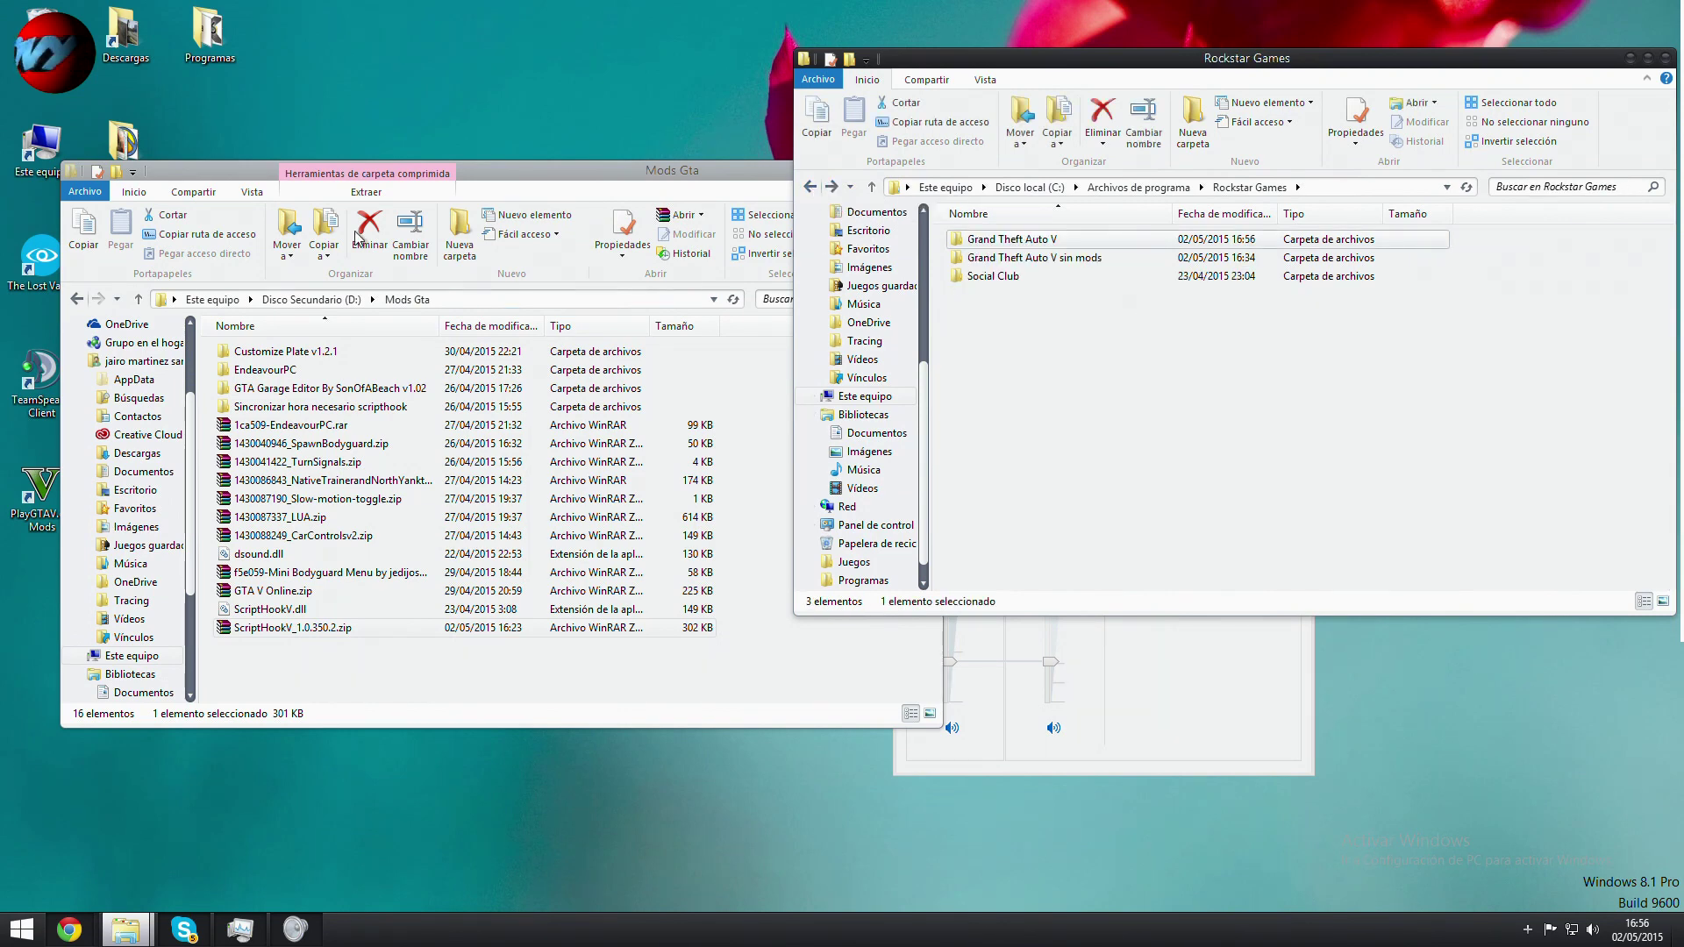
{"action": "left_click", "coordinate": [503, 167]}
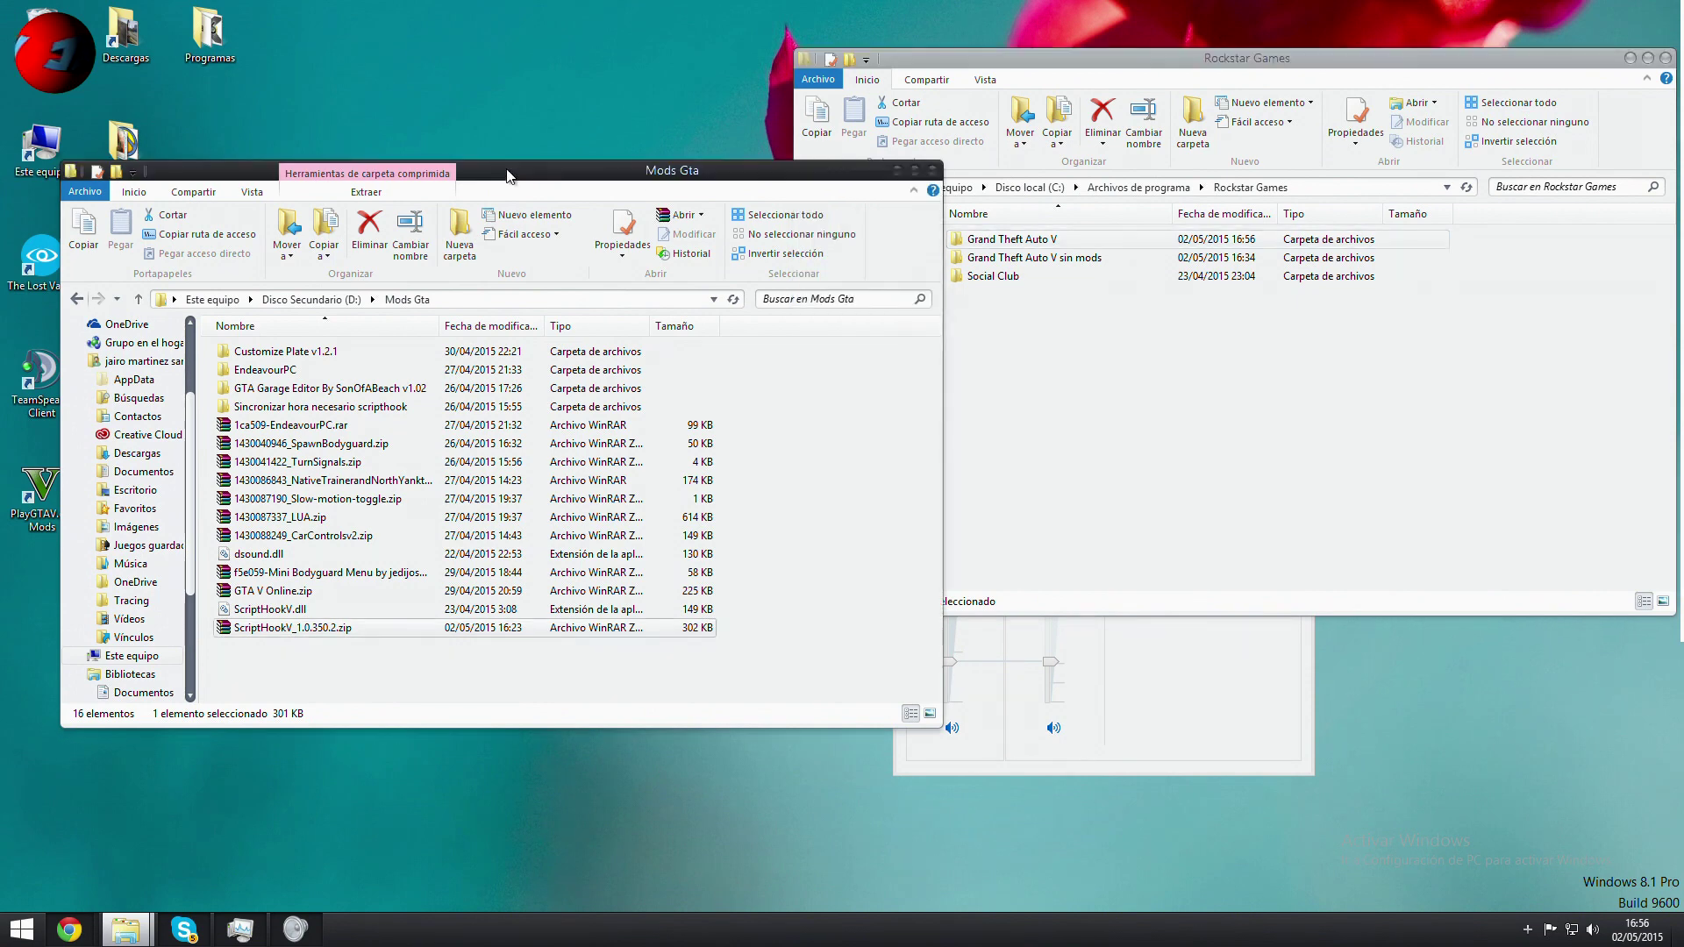
{"action": "left_click", "coordinate": [930, 171]}
Step: Check the Grand Theft Auto V folder for the mod files such as ScriptHookV.dll, and return to Rockstar Games
{"action": "left_click", "coordinate": [1066, 257]}
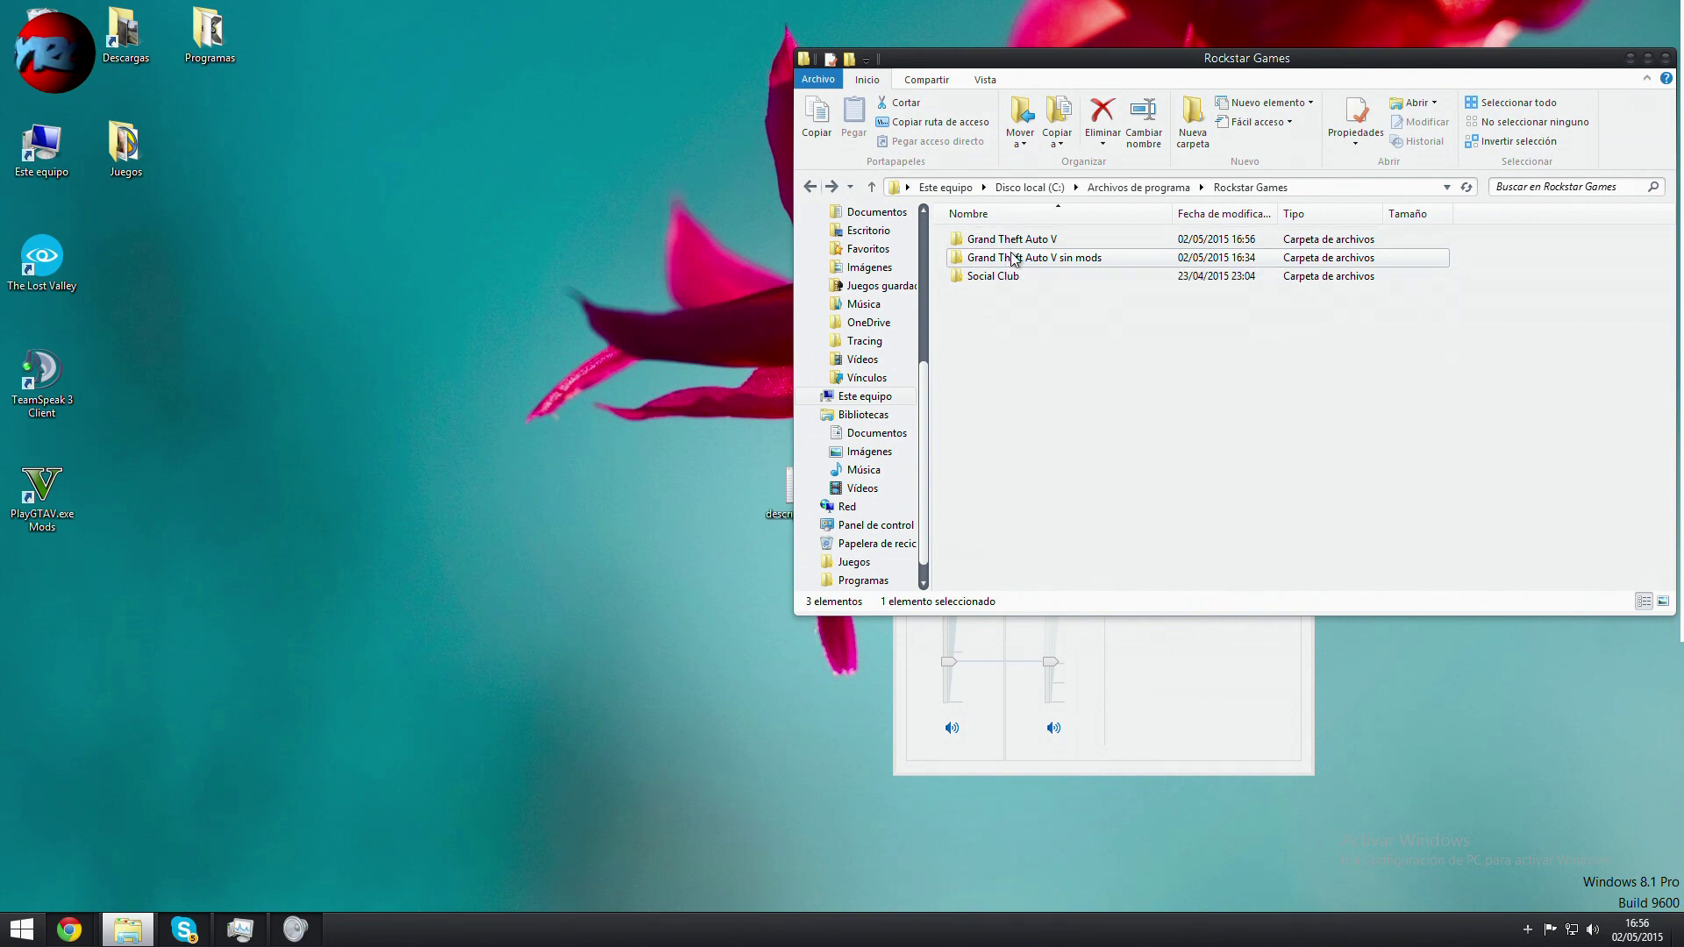
{"action": "double_click", "coordinate": [1022, 240]}
{"action": "scroll", "coordinate": [1027, 333], "scroll_direction": "down", "scroll_amount": 2}
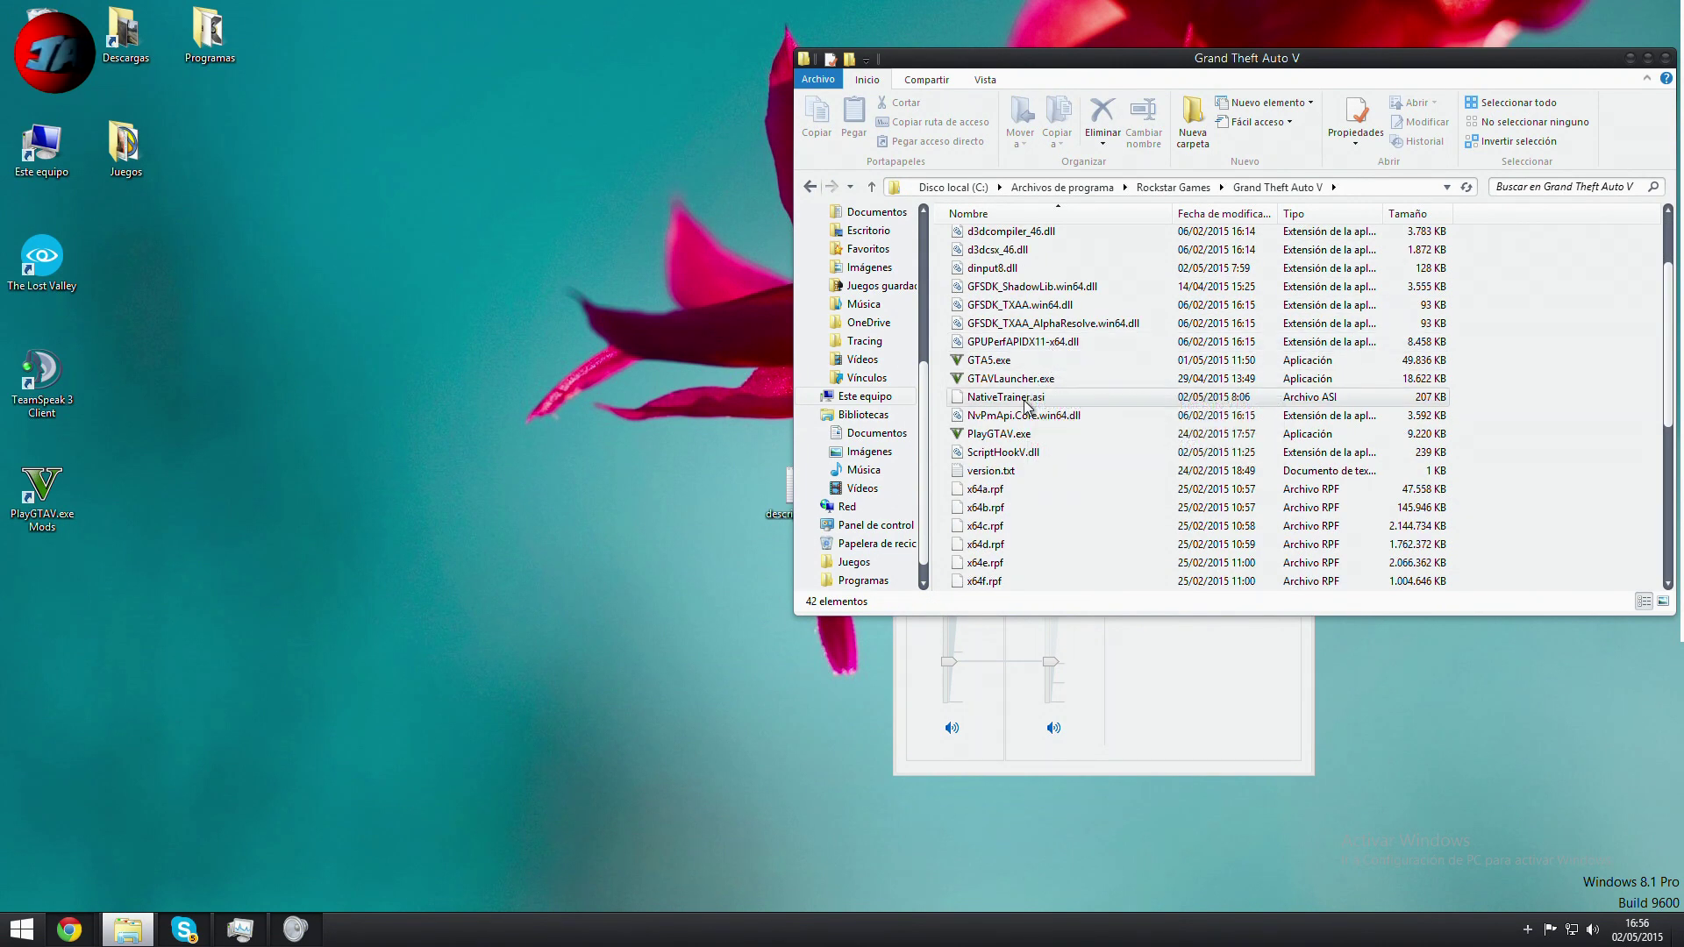
{"action": "left_click", "coordinate": [1009, 454]}
{"action": "scroll", "coordinate": [1013, 461], "scroll_direction": "up", "scroll_amount": 2}
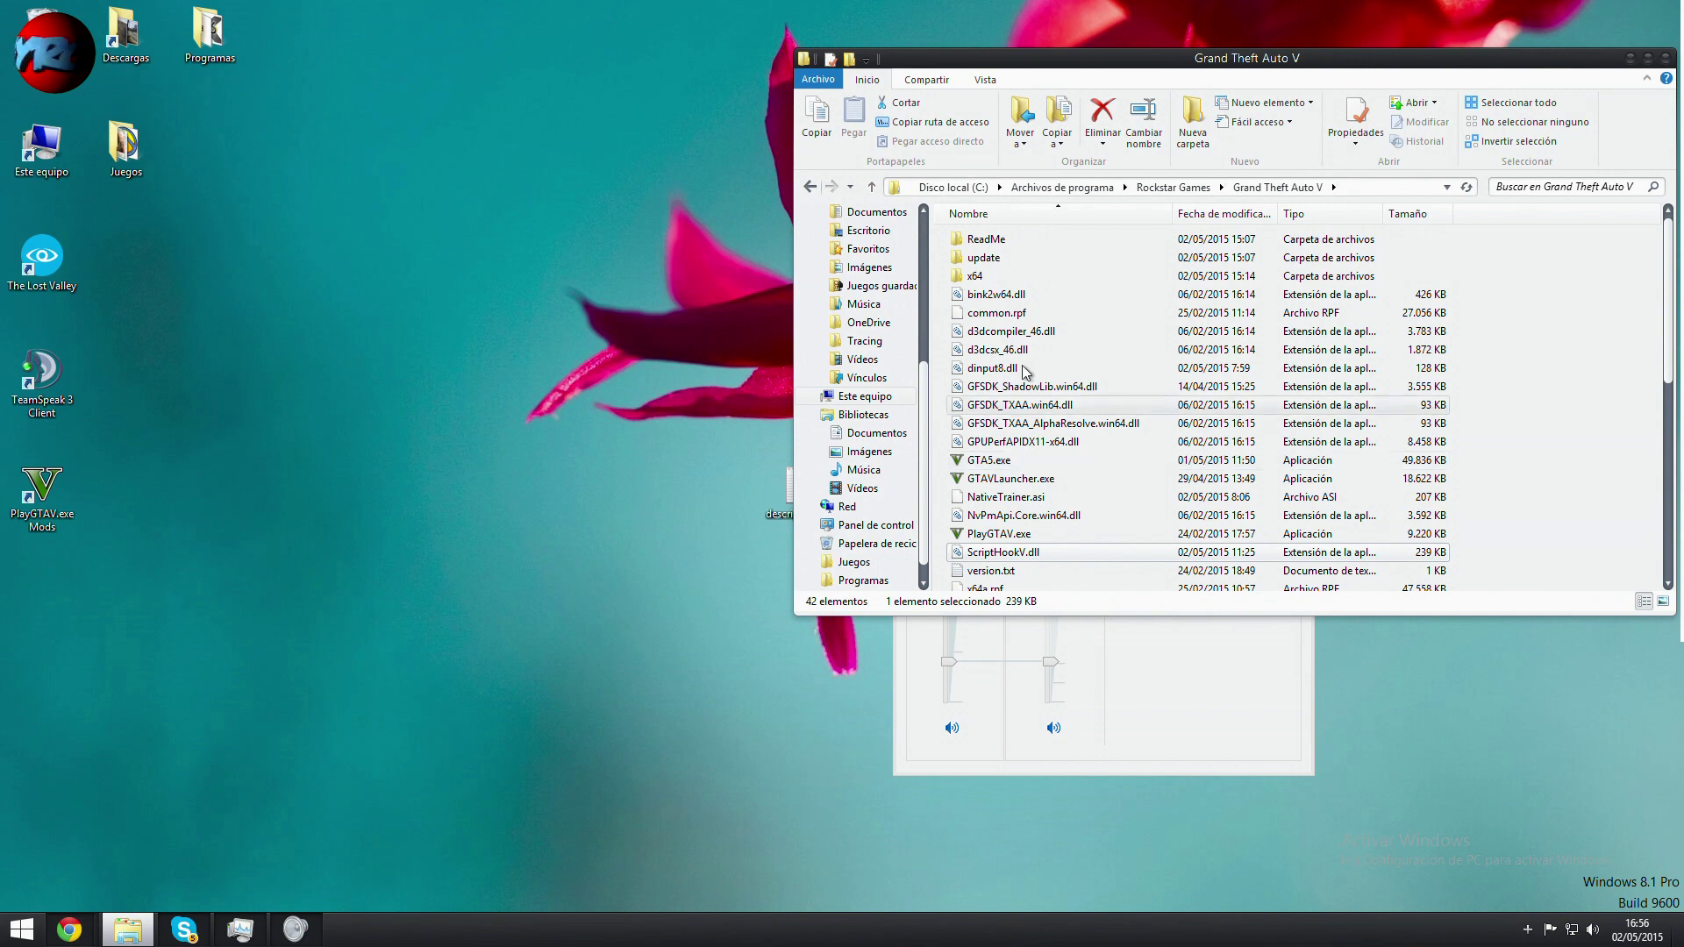
{"action": "left_click", "coordinate": [811, 187]}
Step: Look through the files in the "Grand Theft Auto V sin mods" folder and return to Rockstar Games
{"action": "left_click", "coordinate": [1040, 260]}
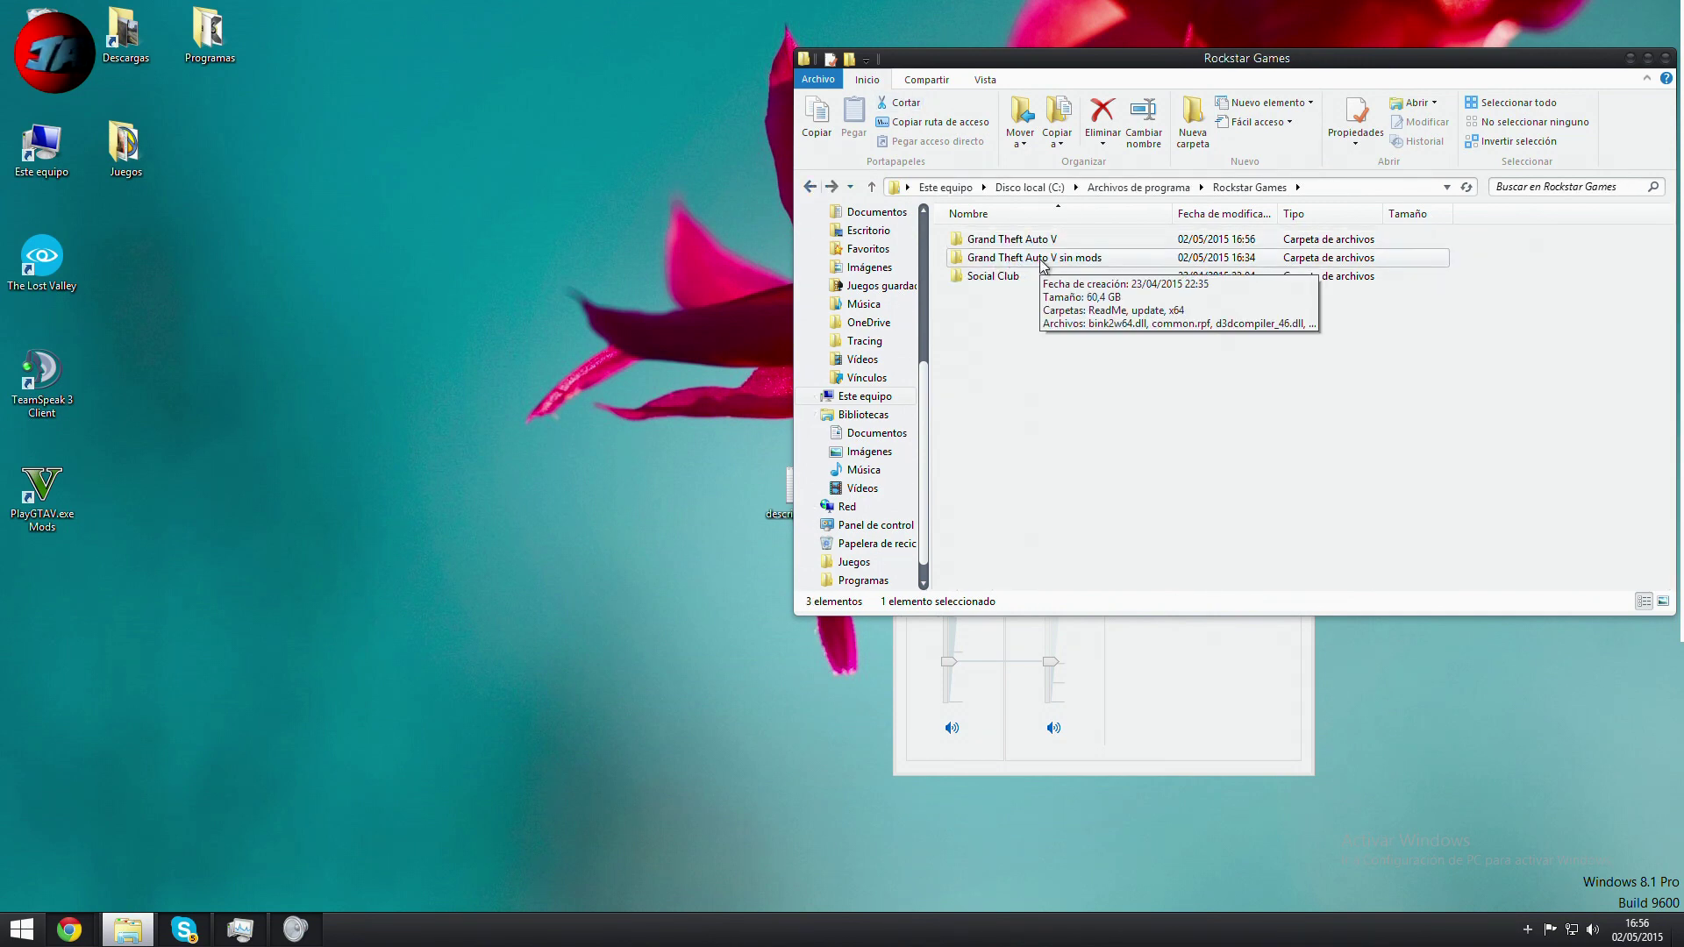
{"action": "double_click", "coordinate": [1043, 263]}
{"action": "scroll", "coordinate": [962, 399], "scroll_direction": "down", "scroll_amount": 3}
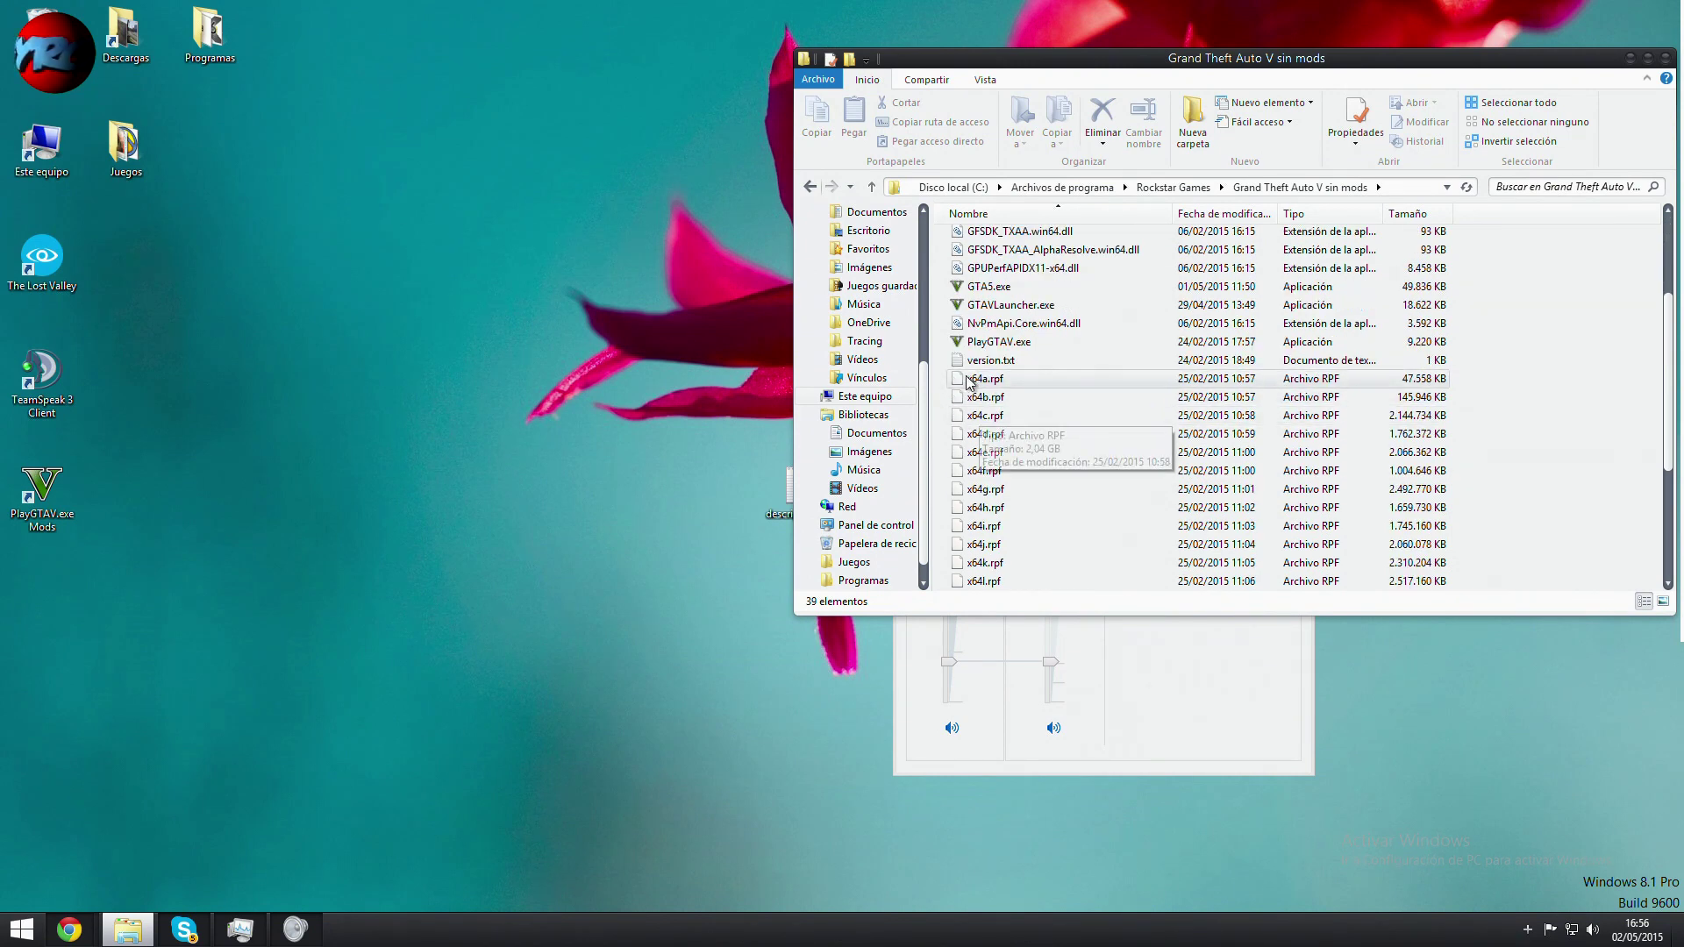
{"action": "scroll", "coordinate": [962, 399], "scroll_direction": "up", "scroll_amount": 3}
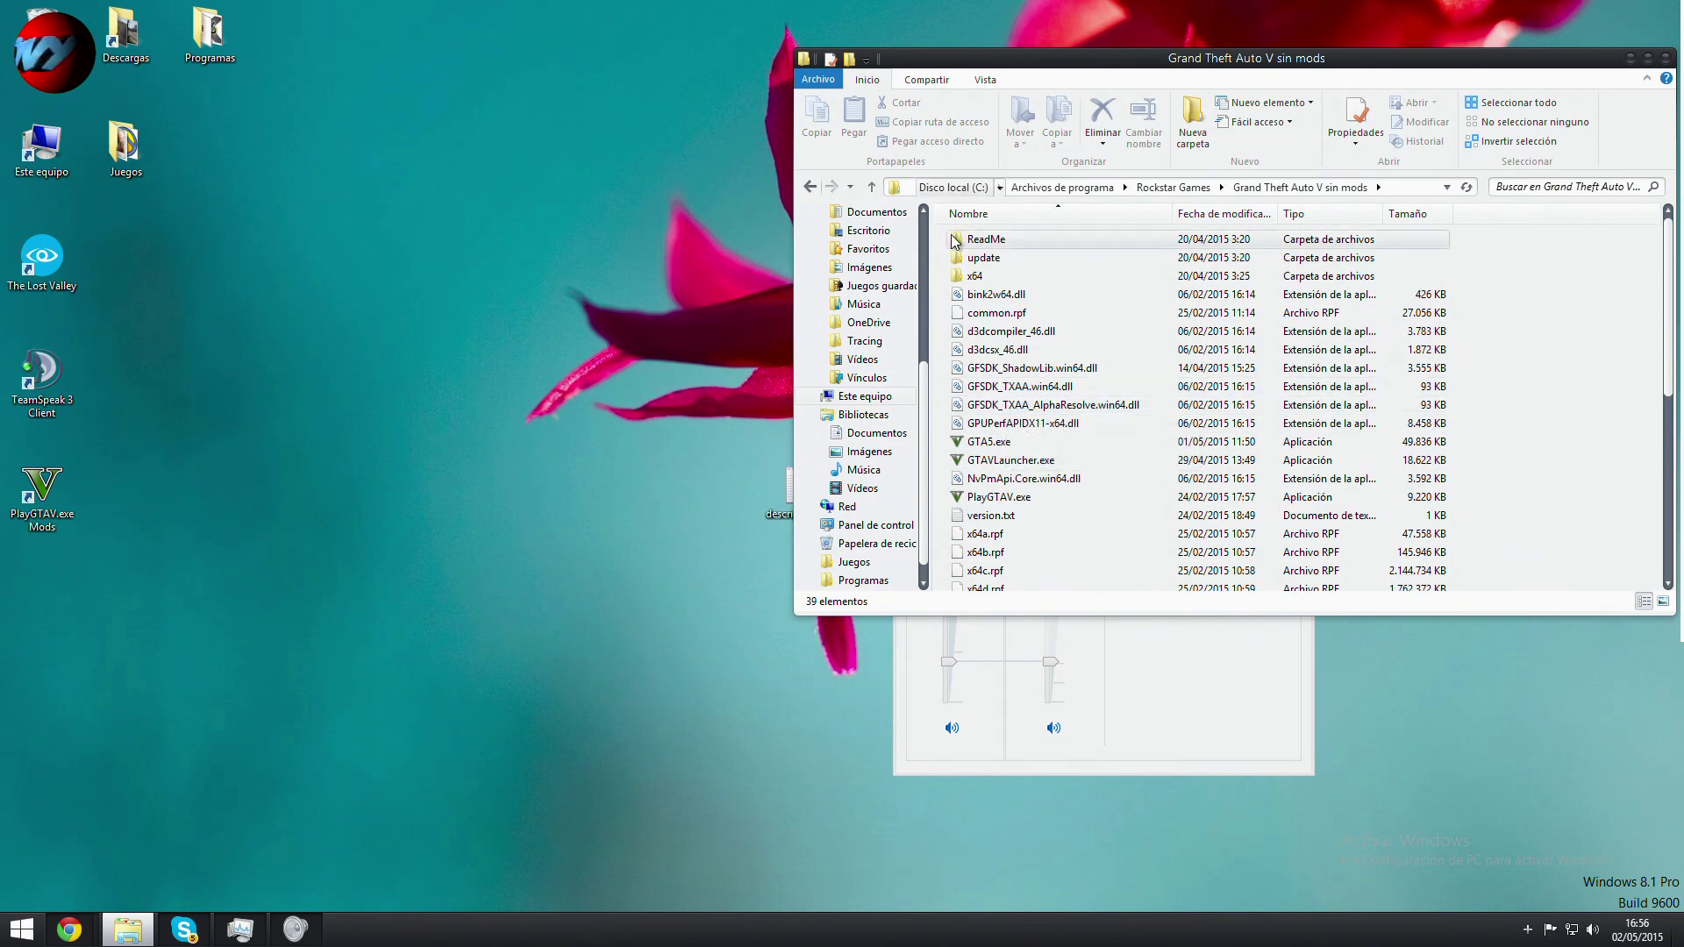
{"action": "left_click", "coordinate": [811, 187]}
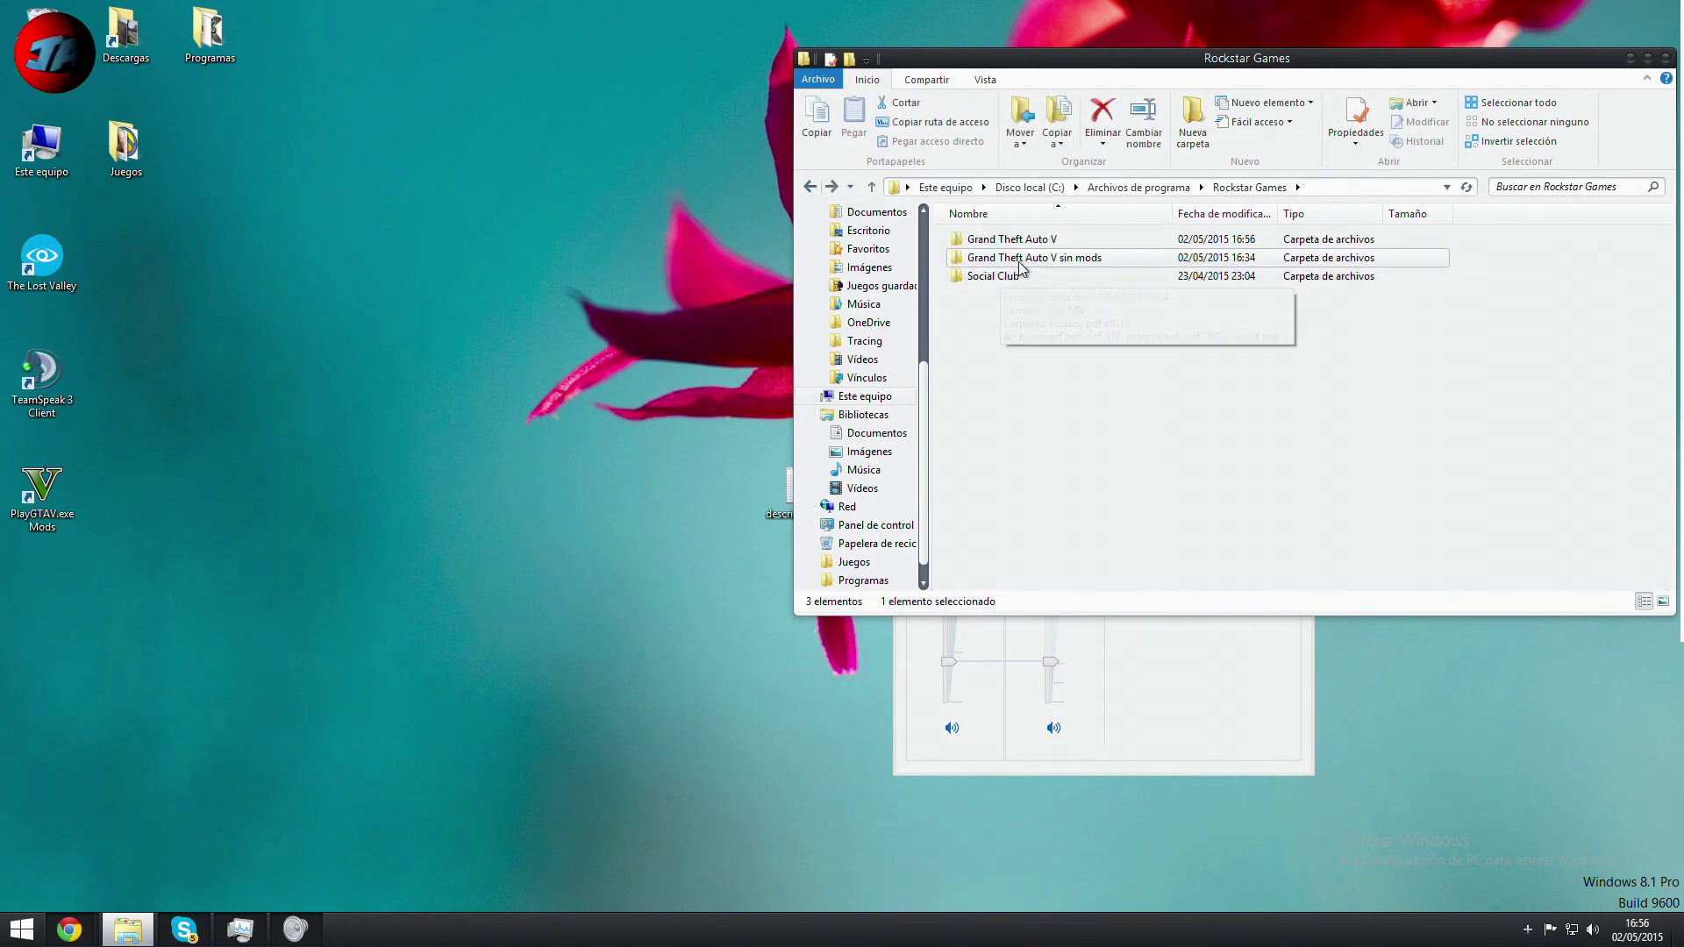
{"action": "mouse_move", "coordinate": [1022, 264]}
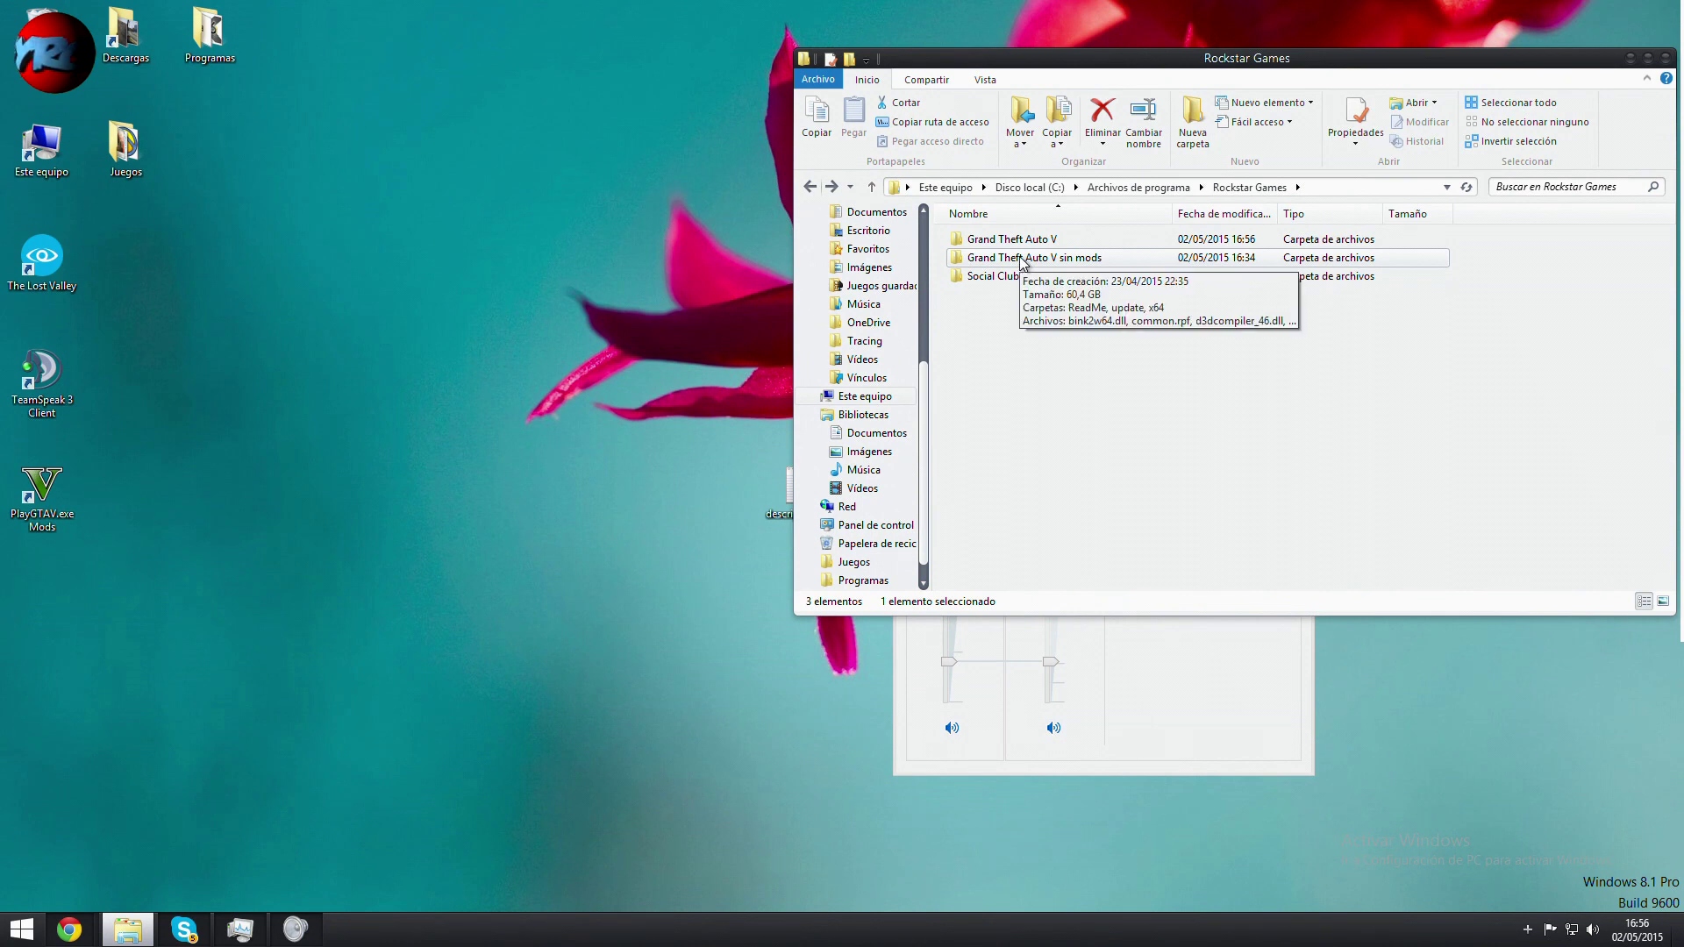
Step: Rename the modded Grand Theft Auto V folder as "Grand Theft Auto V con mods"
{"action": "left_click", "coordinate": [1052, 242]}
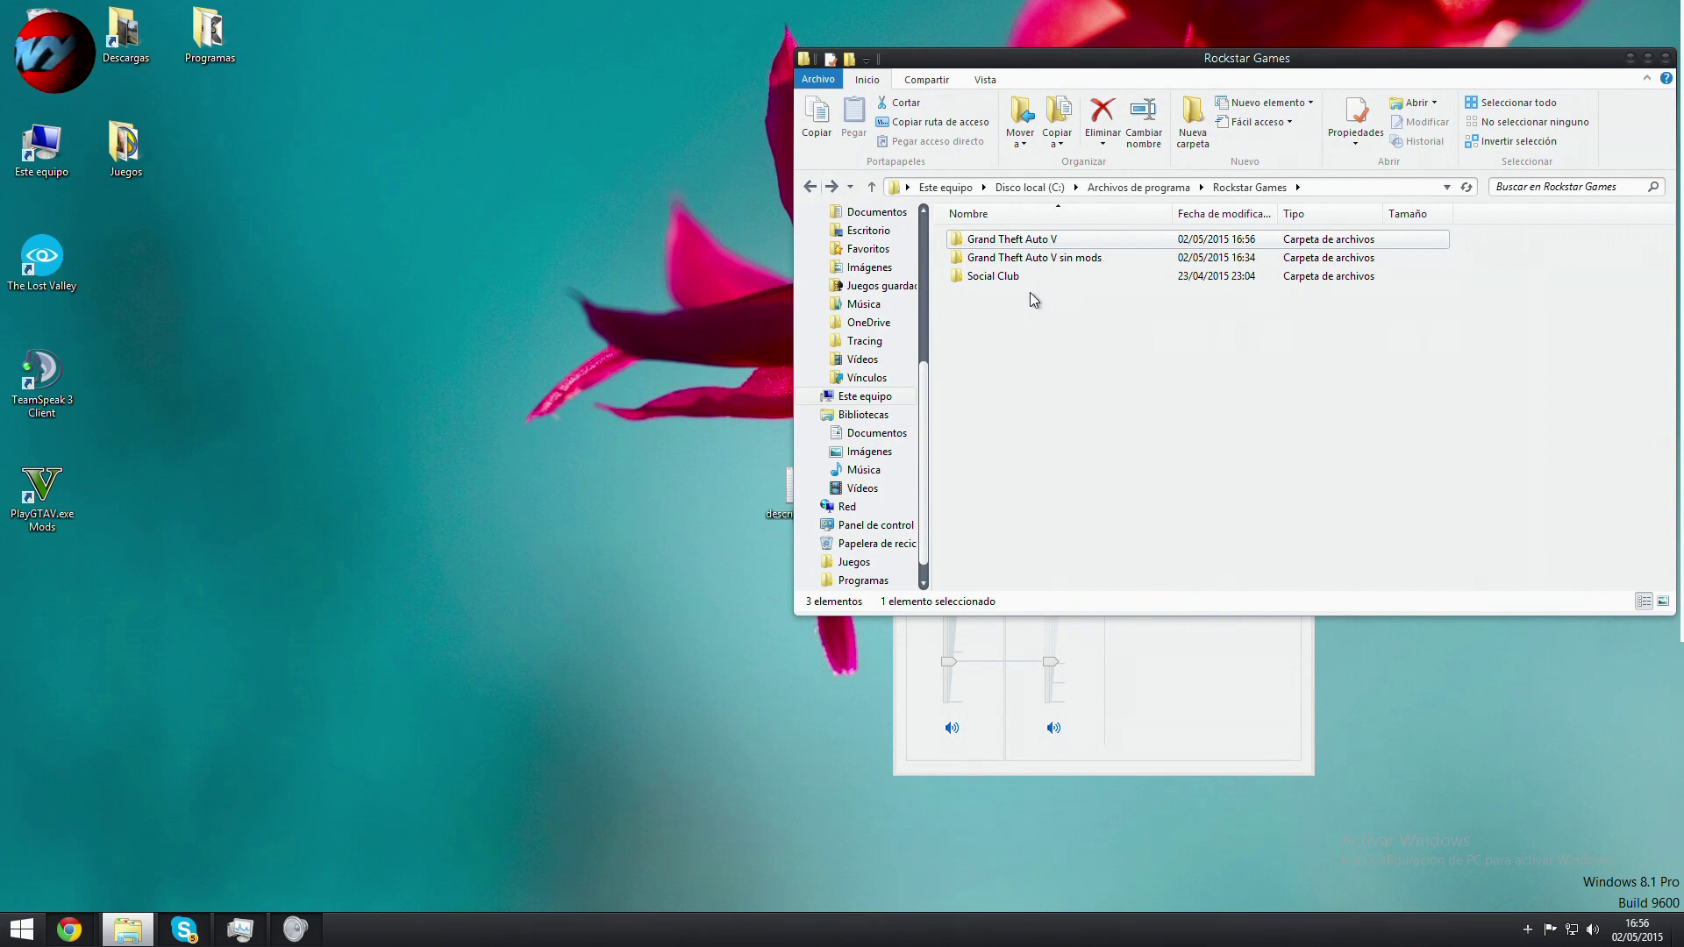
{"action": "right_click", "coordinate": [1040, 244]}
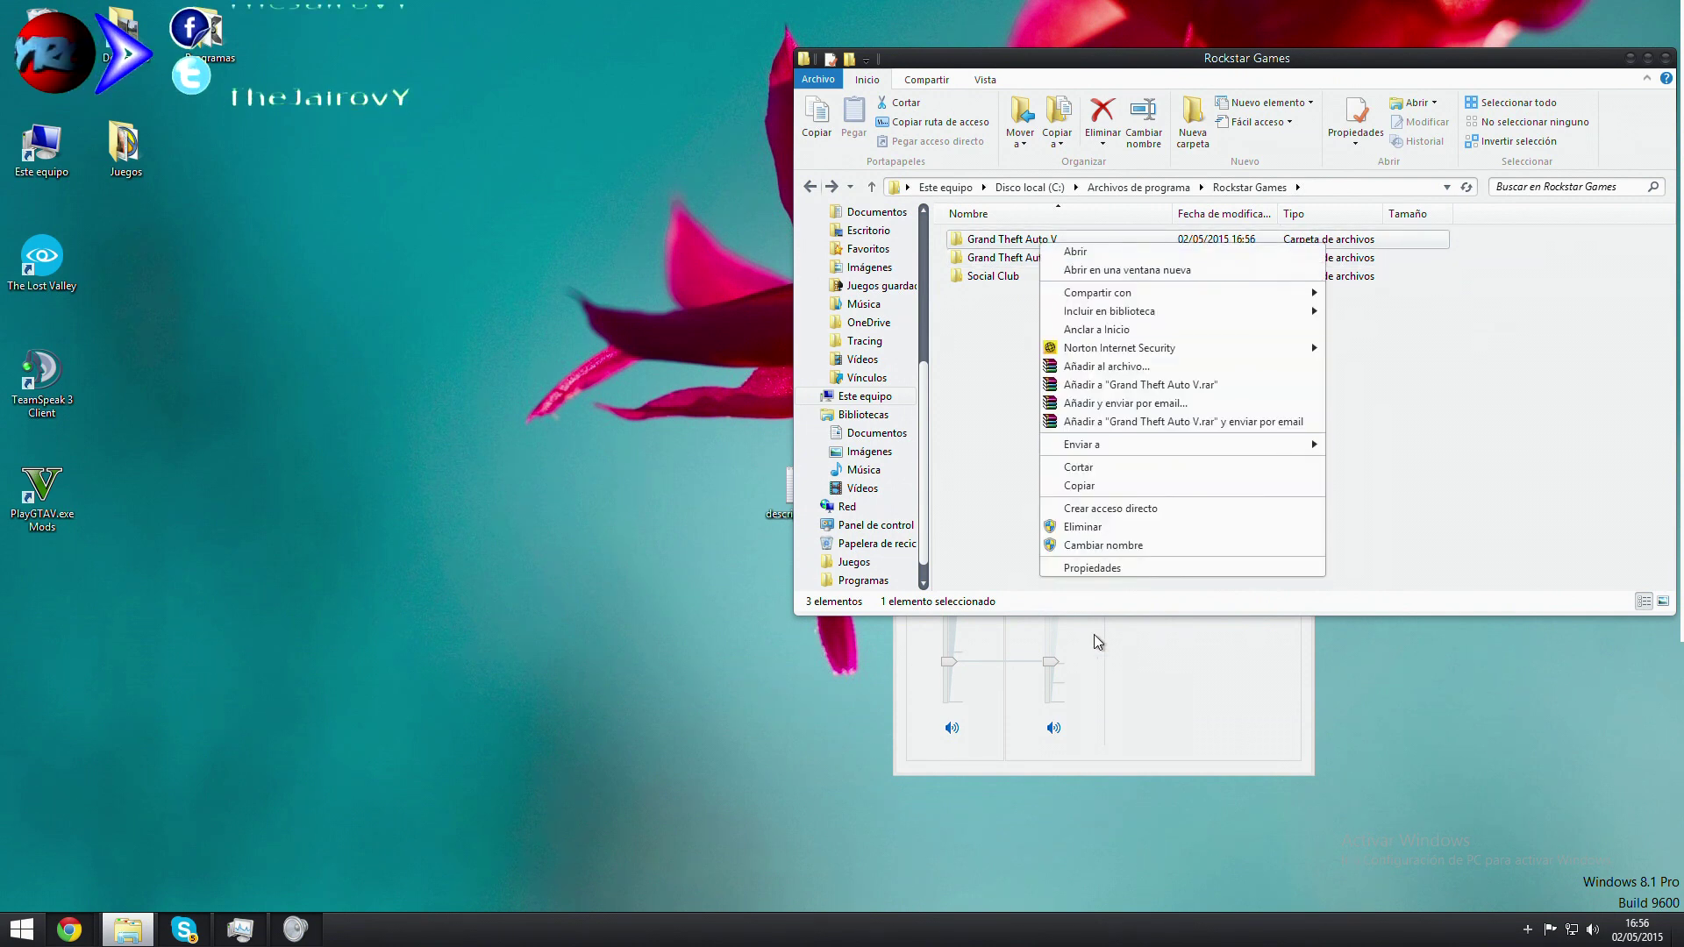
{"action": "left_click", "coordinate": [1140, 544]}
{"action": "key", "text": "End"}
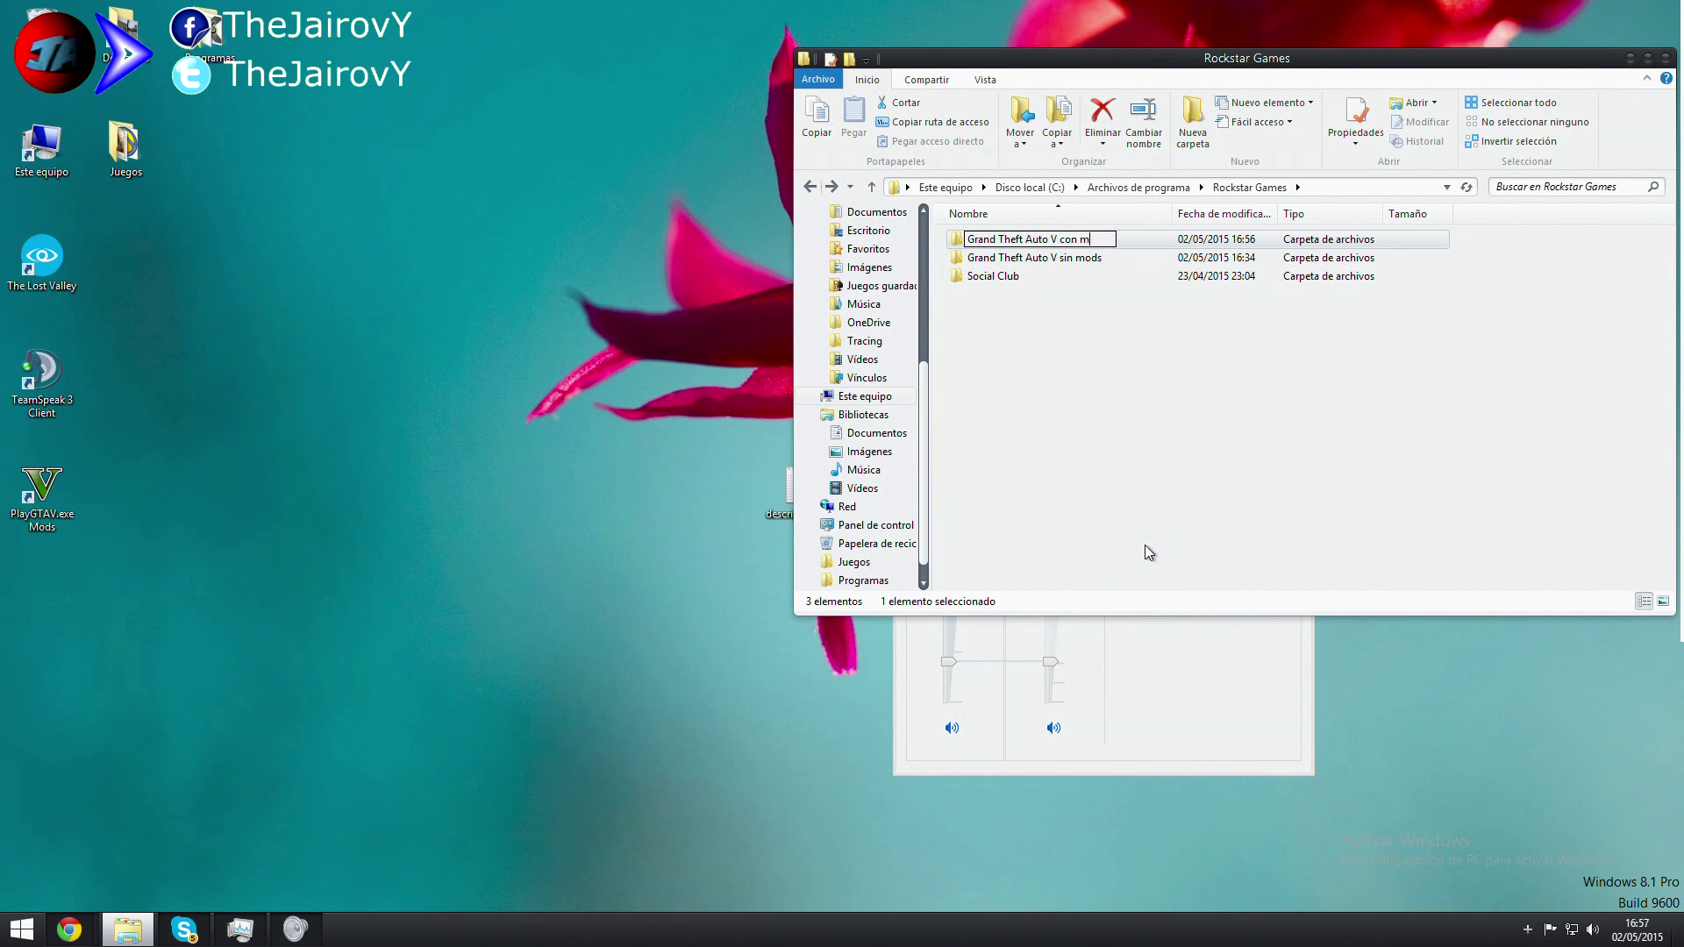
{"action": "key", "text": "Return"}
Step: Rename the "Grand Theft Auto V sin mods" folder as "Grand Theft Auto V"
{"action": "right_click", "coordinate": [1066, 258]}
{"action": "left_click", "coordinate": [1127, 551]}
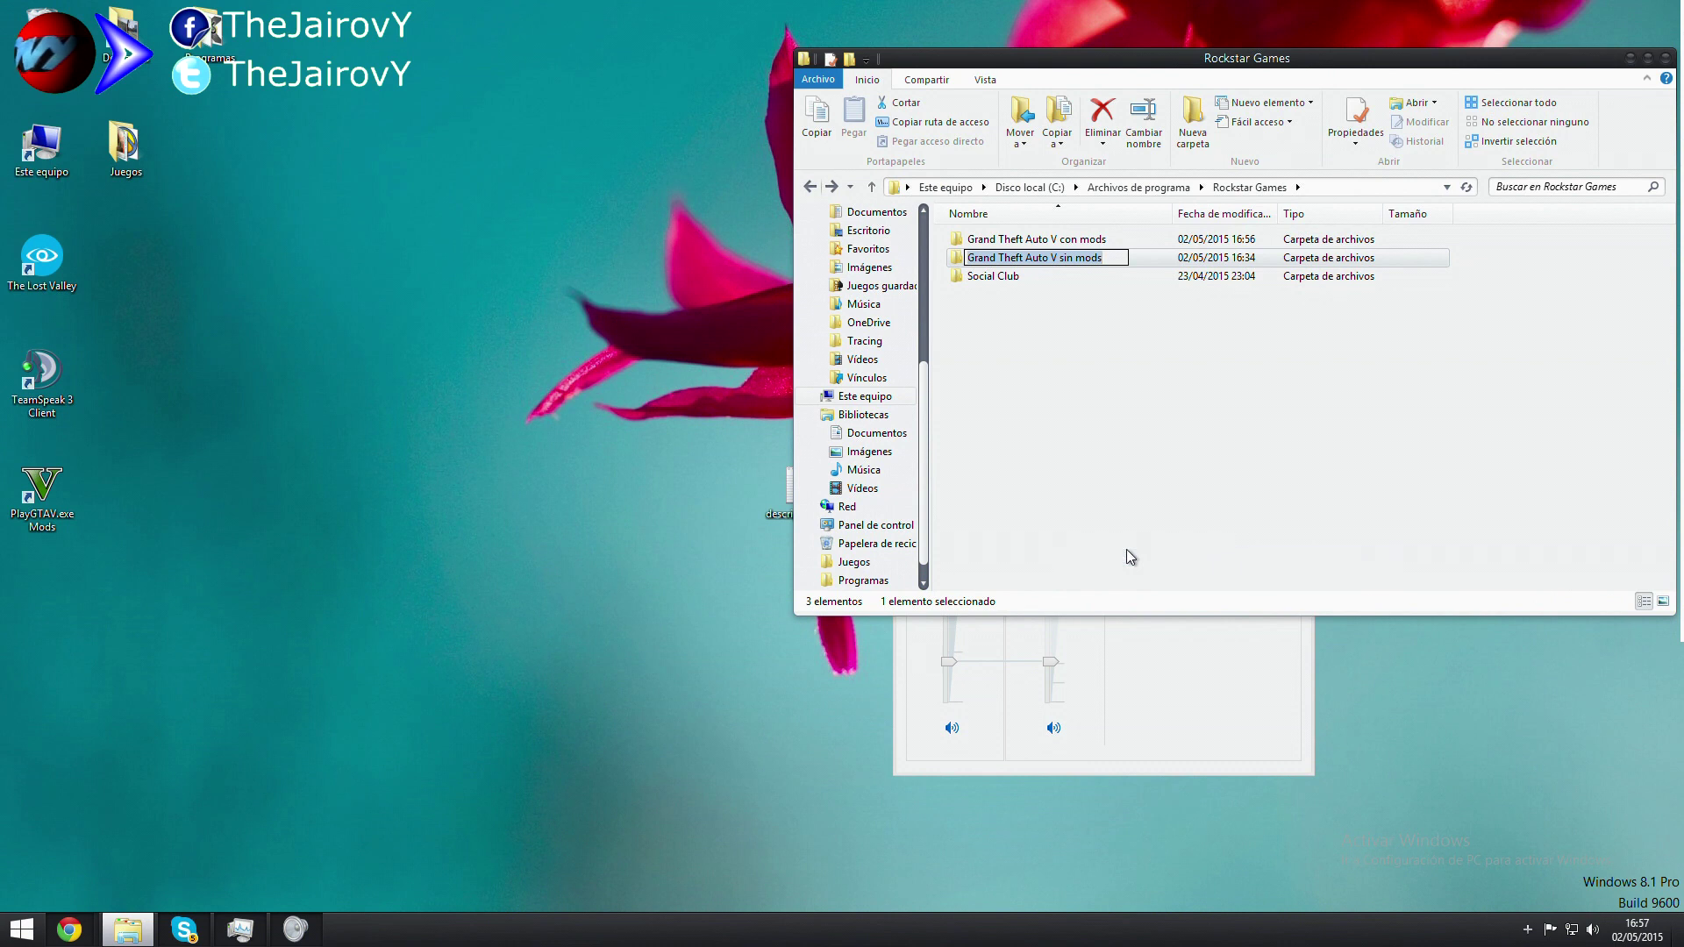
{"action": "key", "text": "End"}
{"action": "key", "text": "BackSpace"}
{"action": "key", "text": "BackSpace"}
{"action": "key", "text": "BackSpace"}
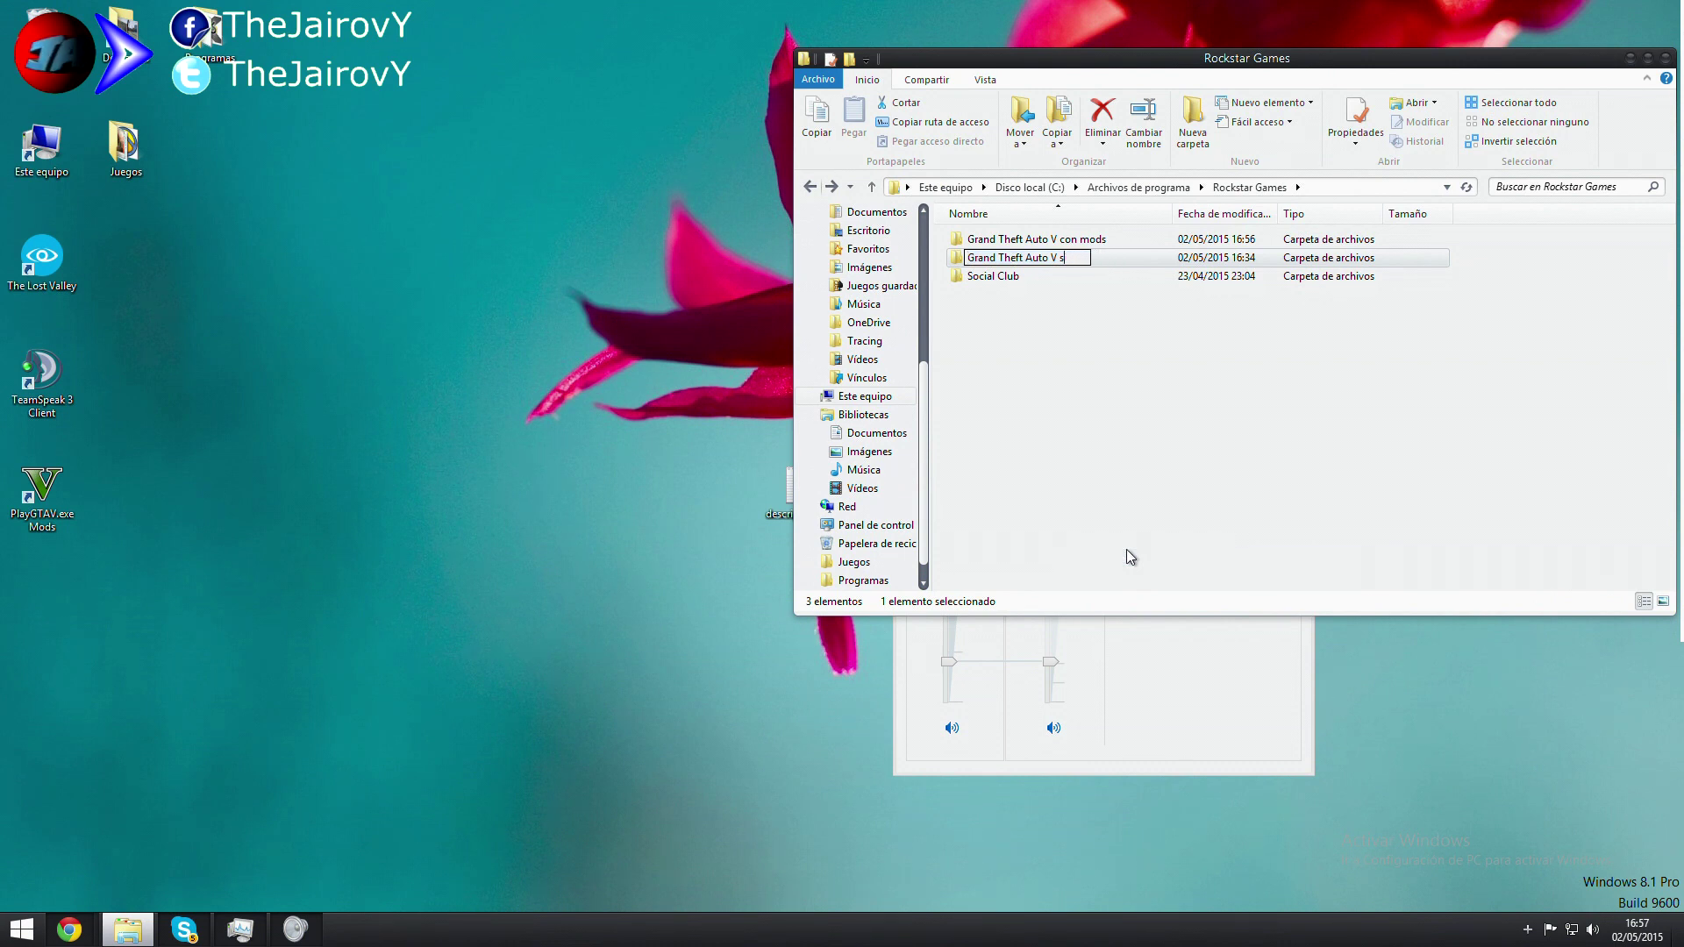
{"action": "key", "text": "Return"}
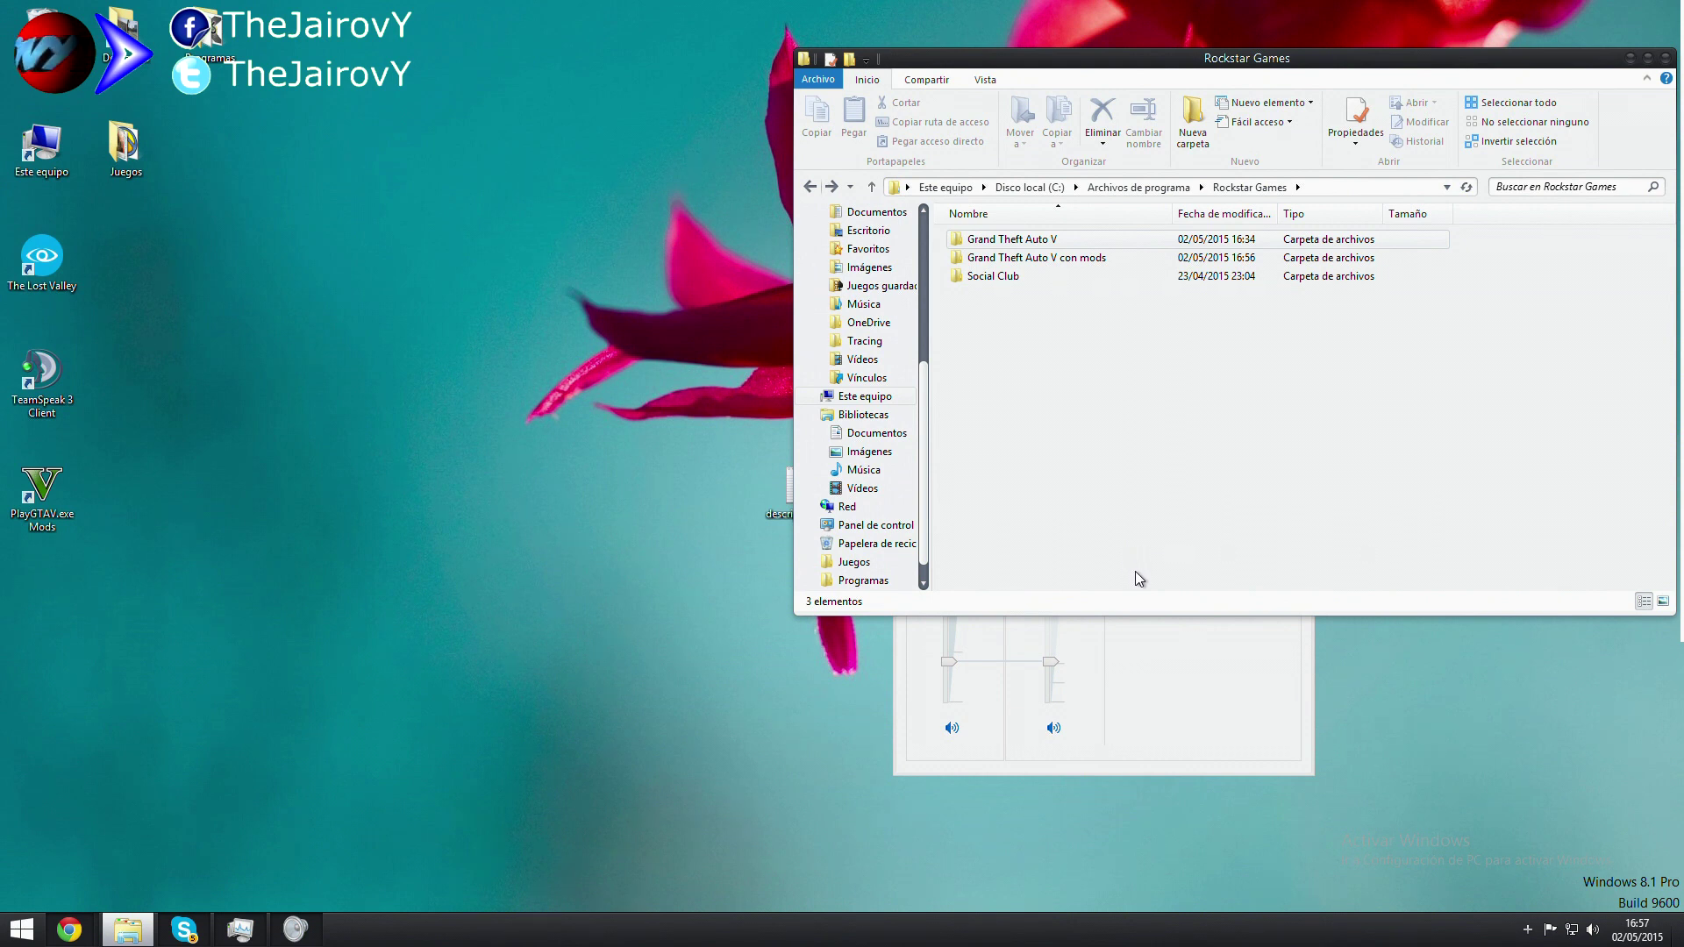
Step: Examine the contents of the "Grand Theft Auto V con mods" folder and return to Rockstar Games
{"action": "left_click", "coordinate": [75, 497]}
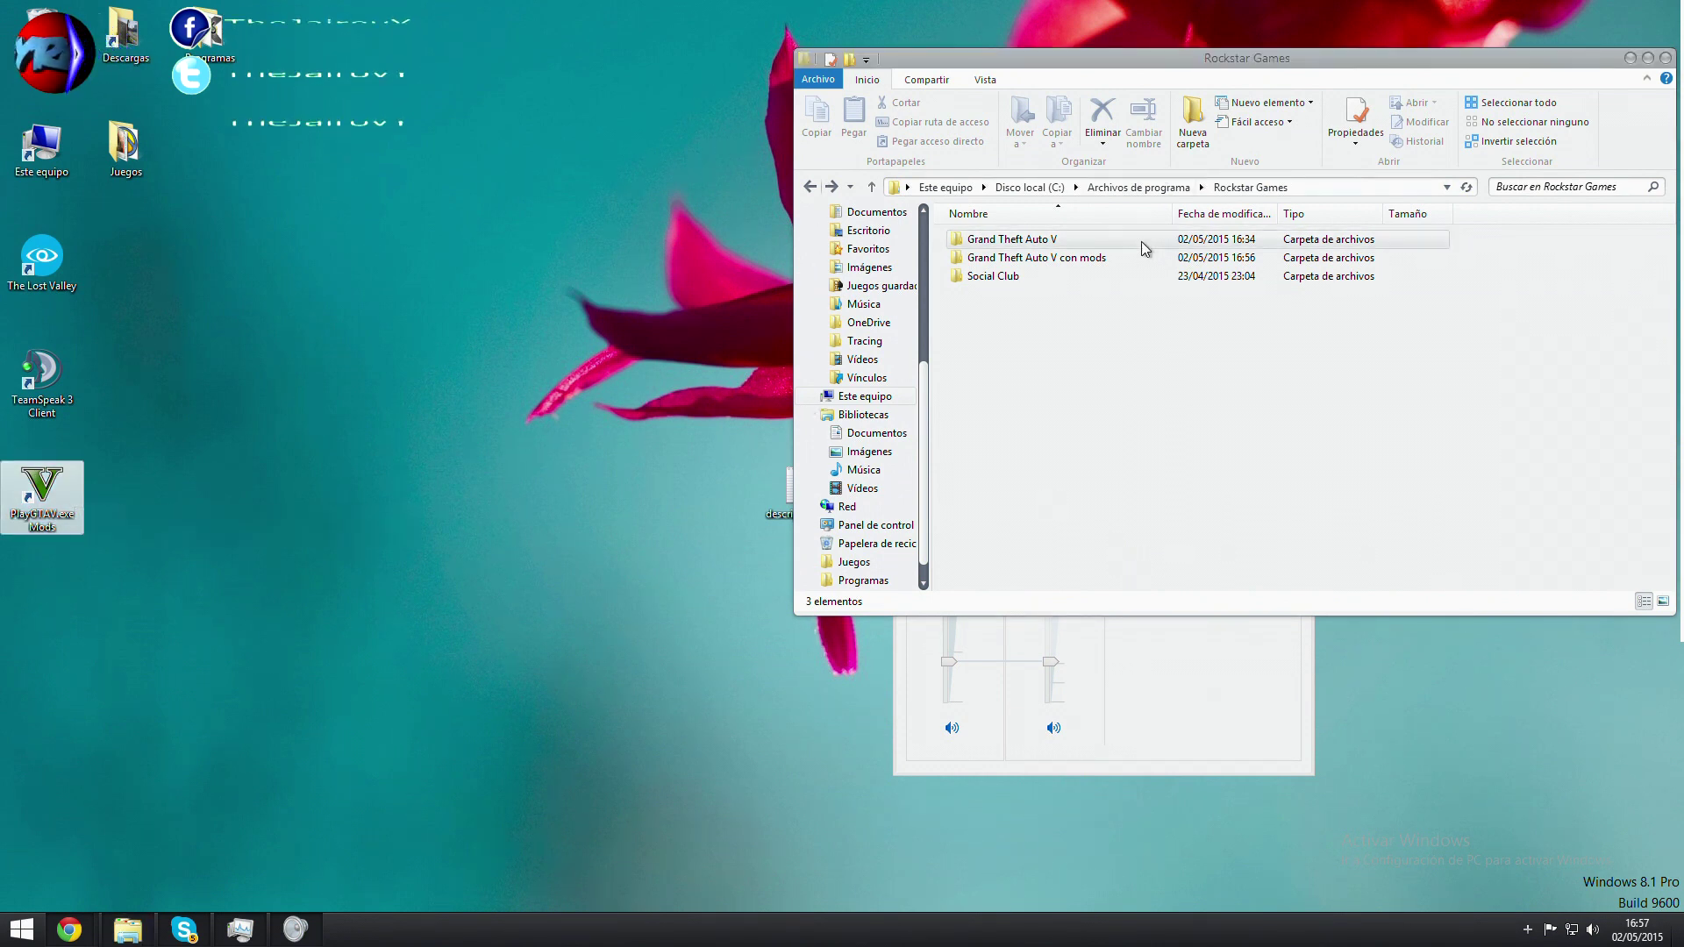
{"action": "left_click", "coordinate": [1044, 242]}
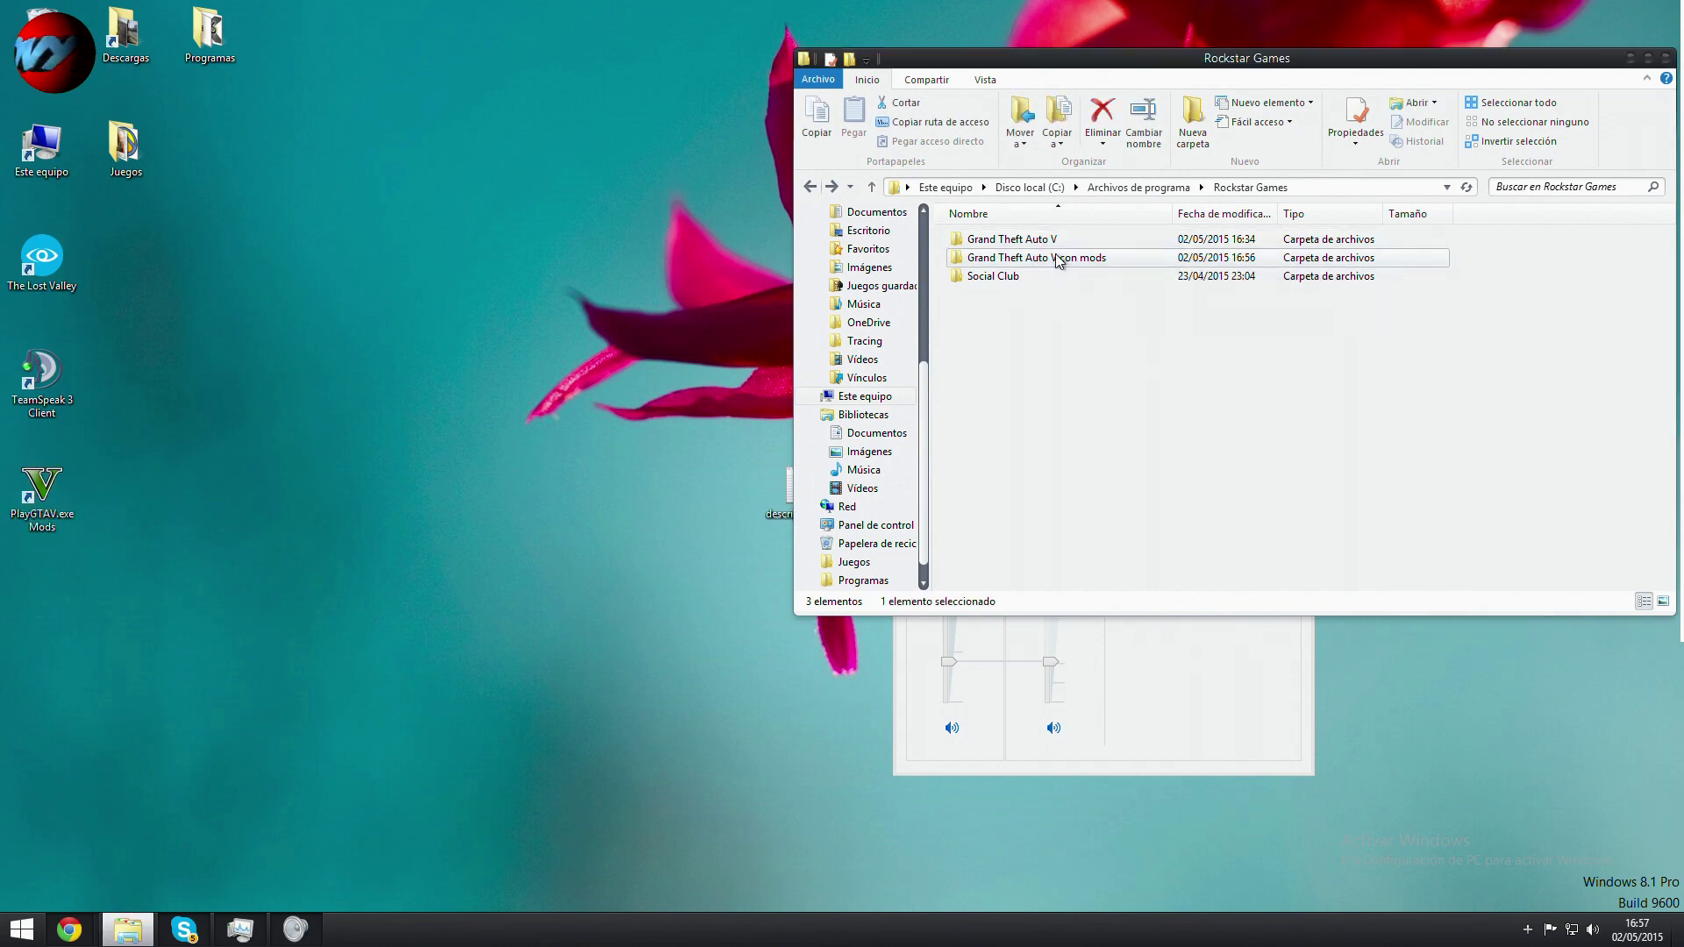
{"action": "double_click", "coordinate": [1049, 257]}
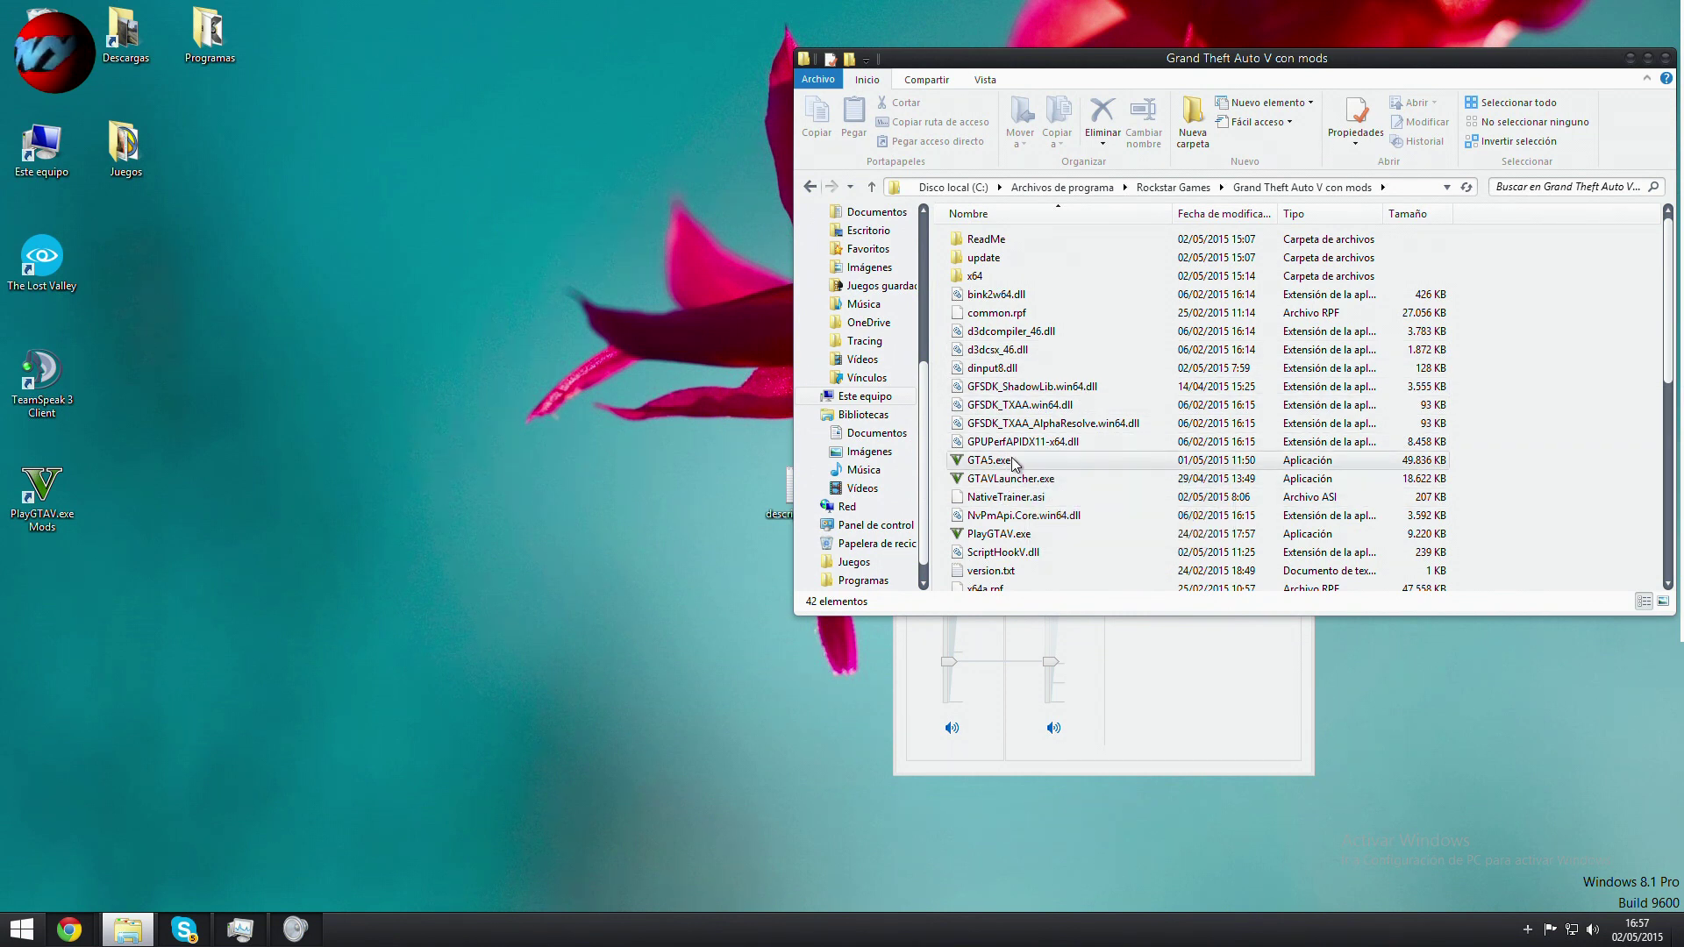
{"action": "left_click", "coordinate": [811, 186]}
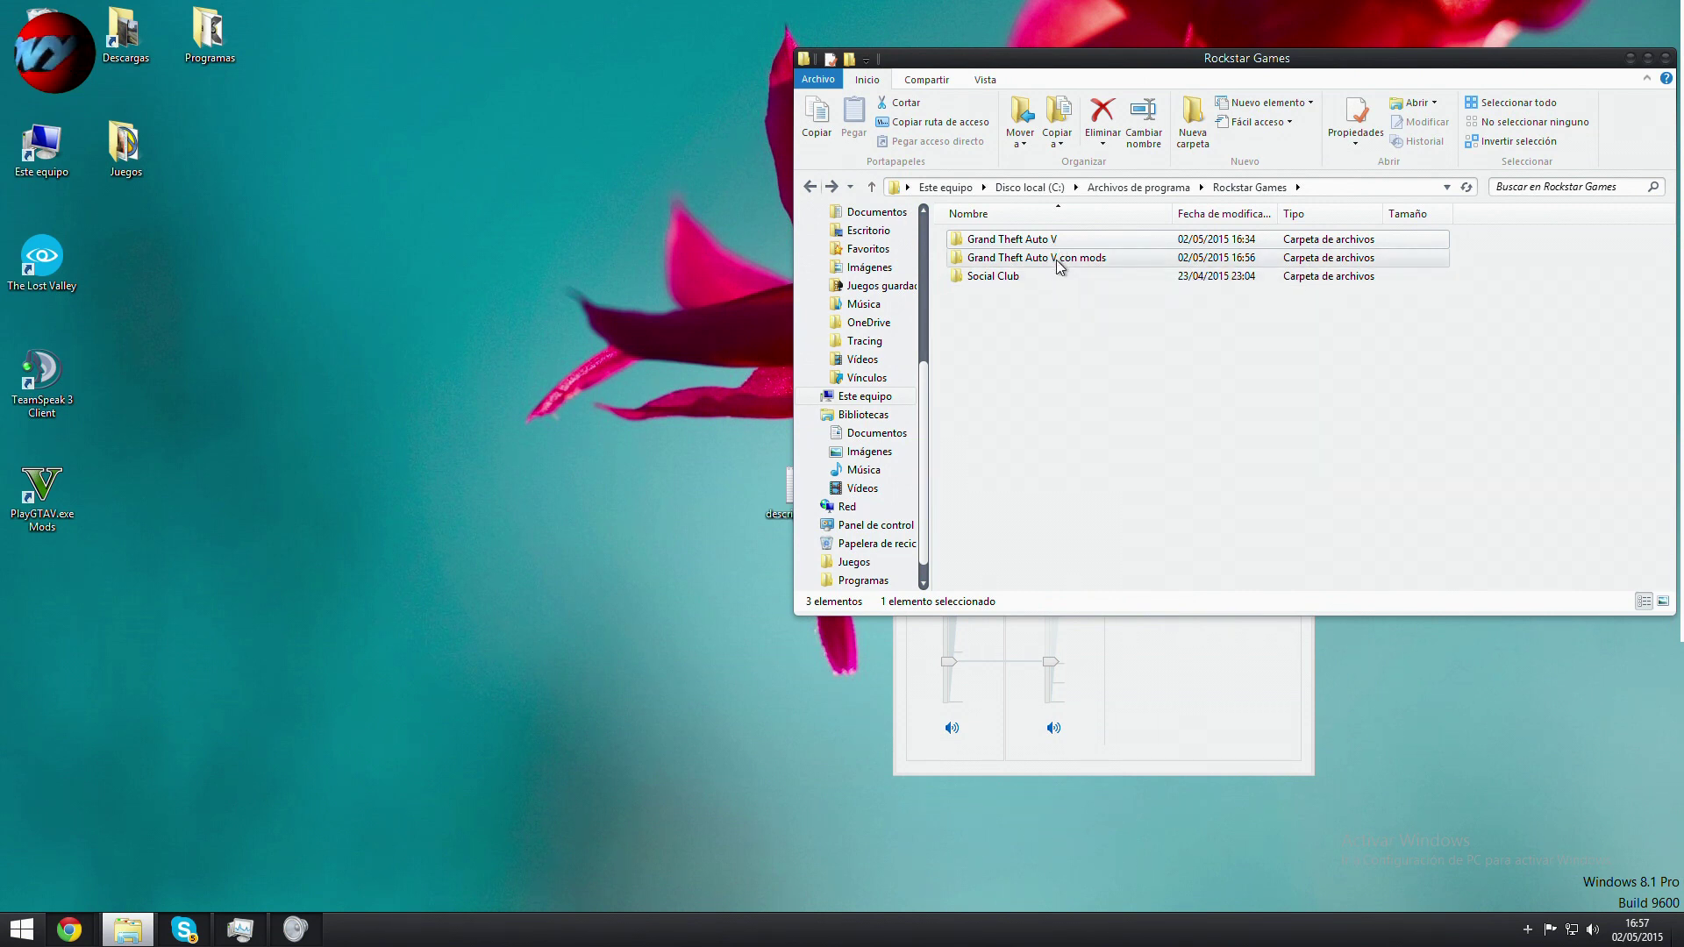
Step: Rename the unmodded Grand Theft Auto V folder as "Grand Theft Auto V sin mods"
{"action": "right_click", "coordinate": [1049, 242]}
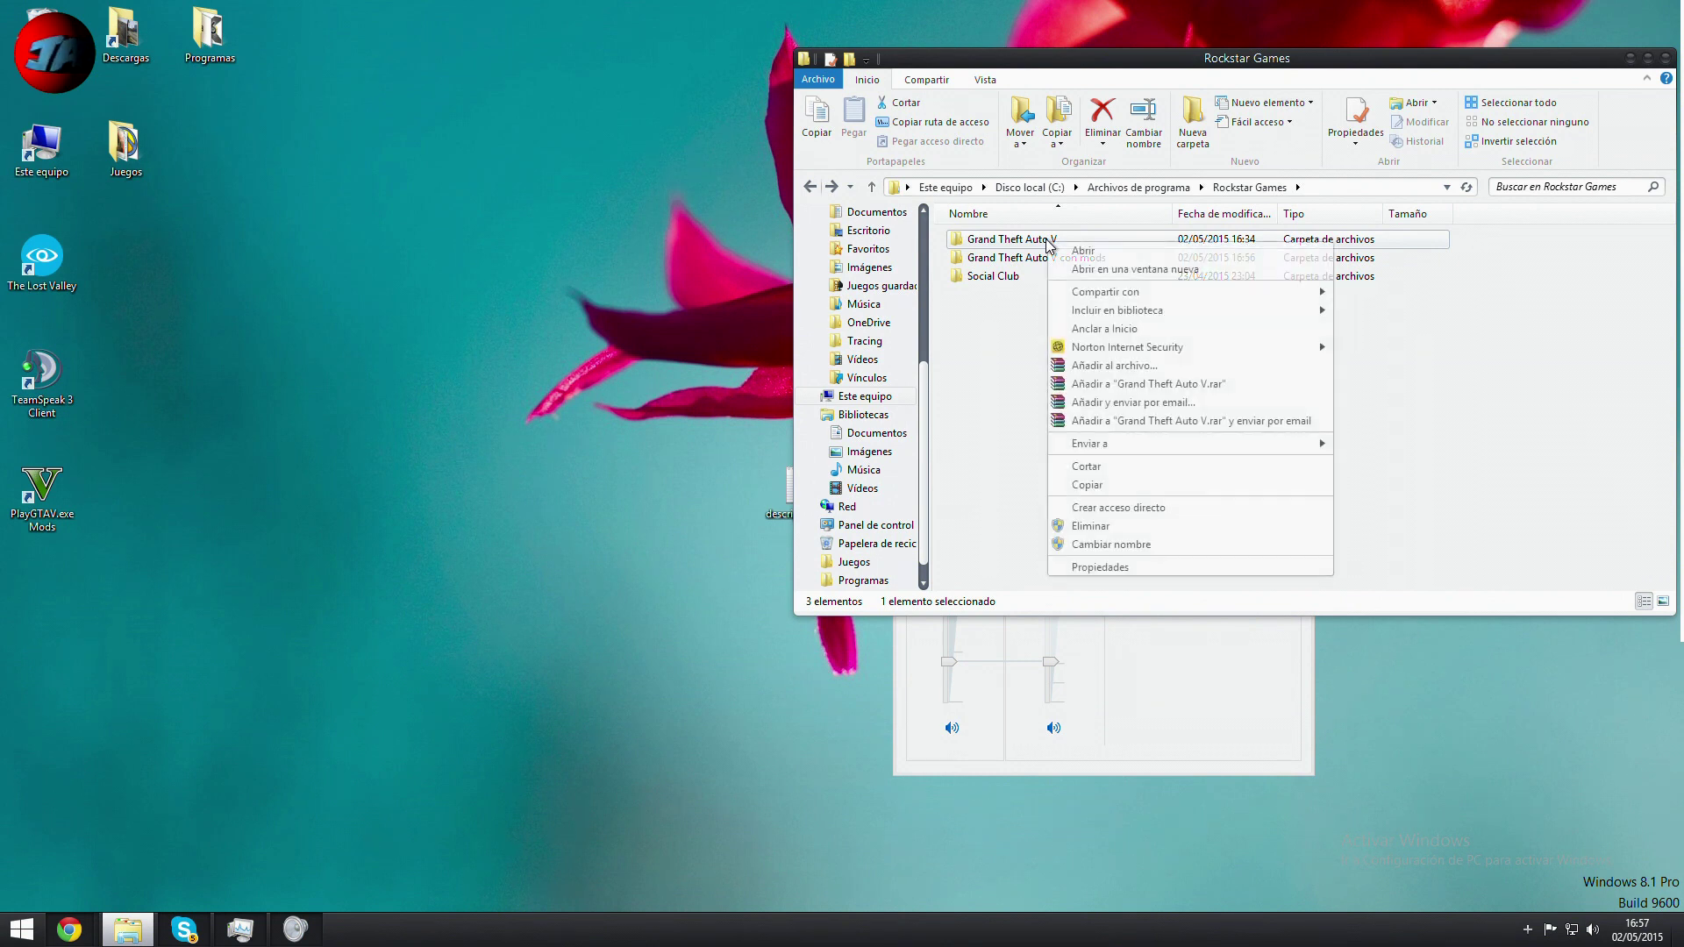
{"action": "left_click", "coordinate": [1123, 545]}
{"action": "key", "text": "End"}
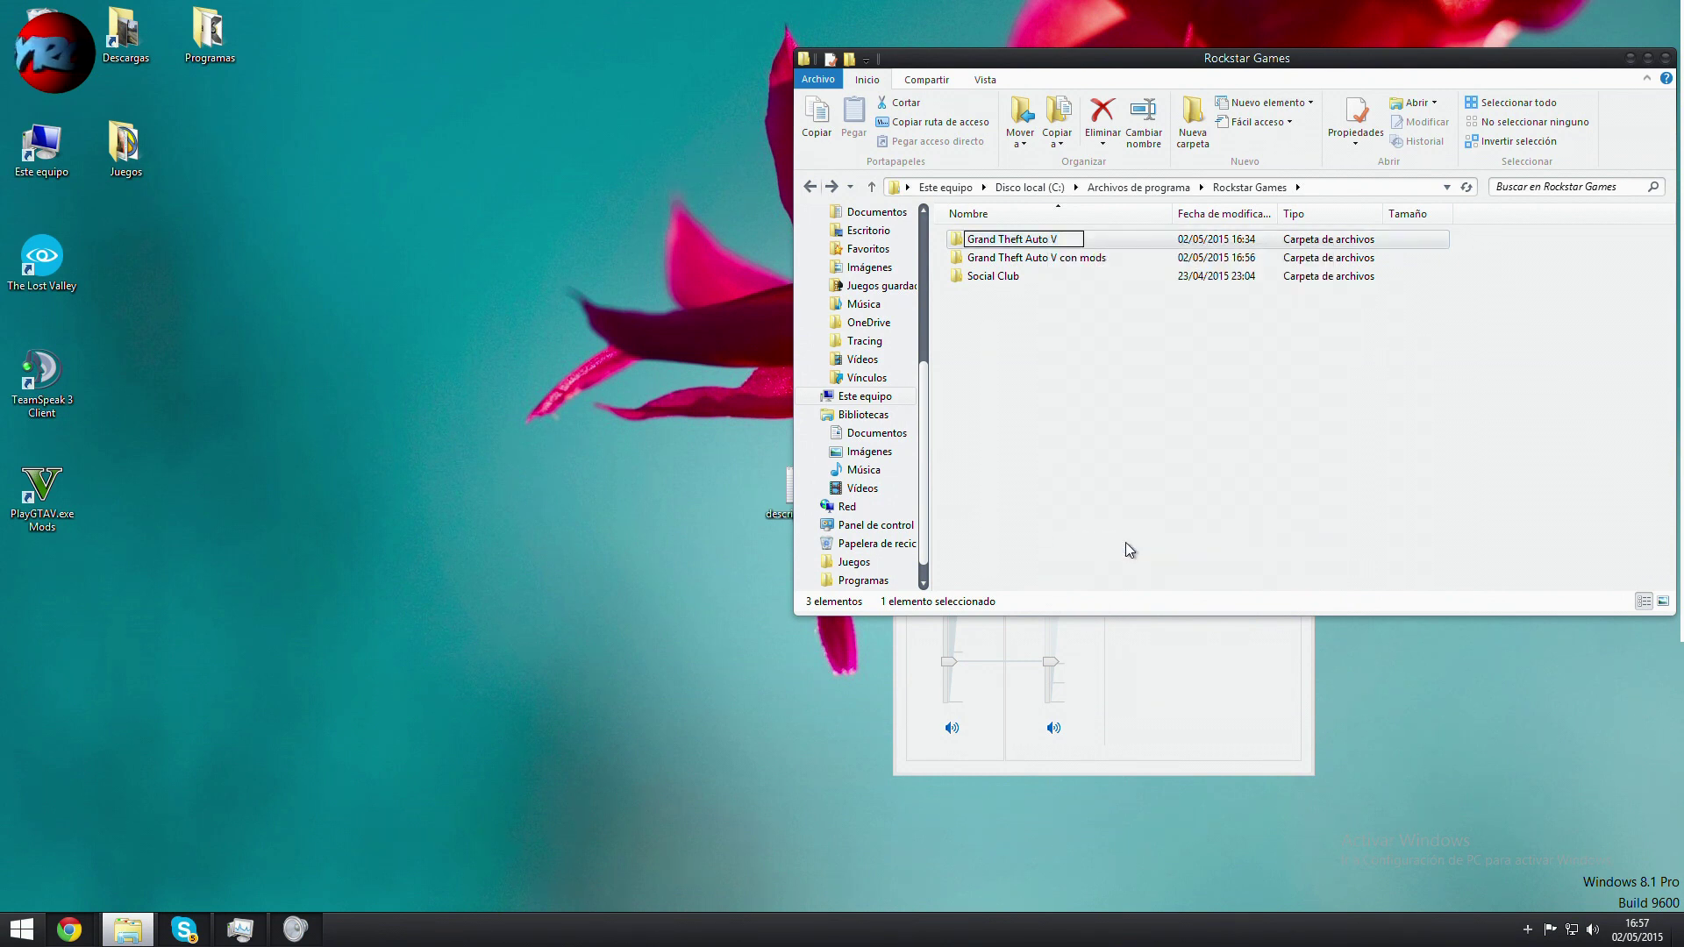
{"action": "type", "text": "s"}
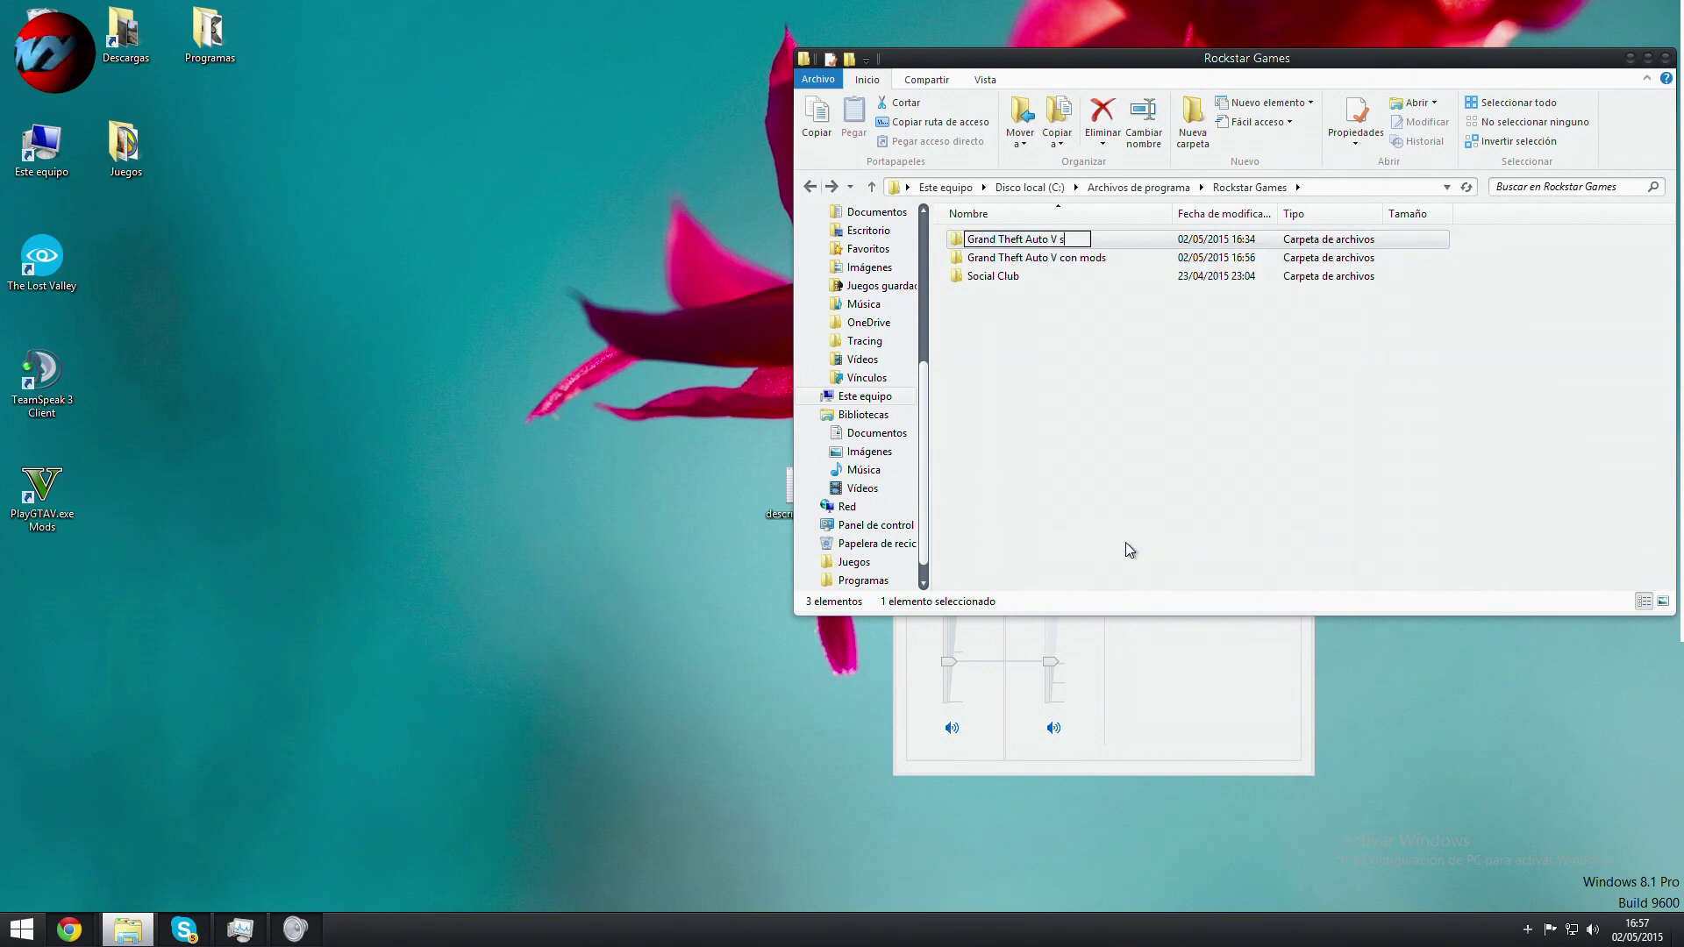
{"action": "type", "text": "in mods"}
{"action": "key", "text": "Return"}
Step: Rename the "Grand Theft Auto V con mods" folder as "Grand Theft Auto V" to make the modded copy active
{"action": "right_click", "coordinate": [1072, 246]}
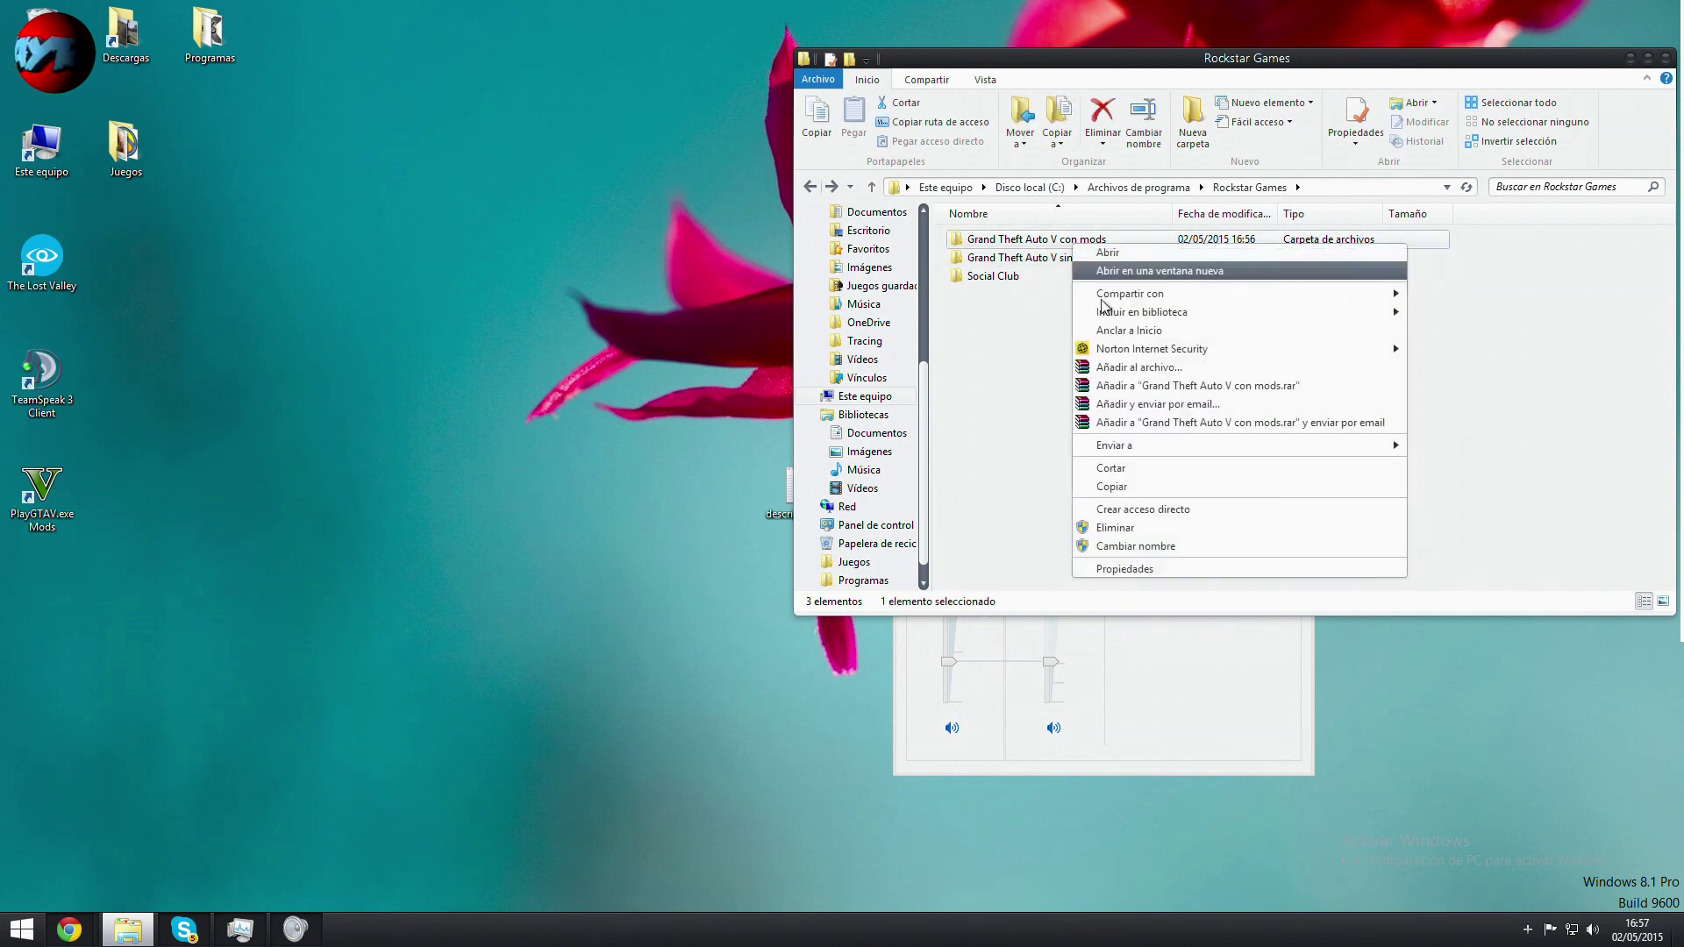
{"action": "left_click", "coordinate": [1198, 550]}
{"action": "key", "text": "End"}
{"action": "key", "text": "BackSpace"}
{"action": "key", "text": "BackSpace"}
{"action": "key", "text": "BackSpace"}
{"action": "key", "text": "BackSpace"}
{"action": "key", "text": "BackSpace"}
{"action": "key", "text": "BackSpace"}
{"action": "key", "text": "BackSpace"}
{"action": "key", "text": "BackSpace"}
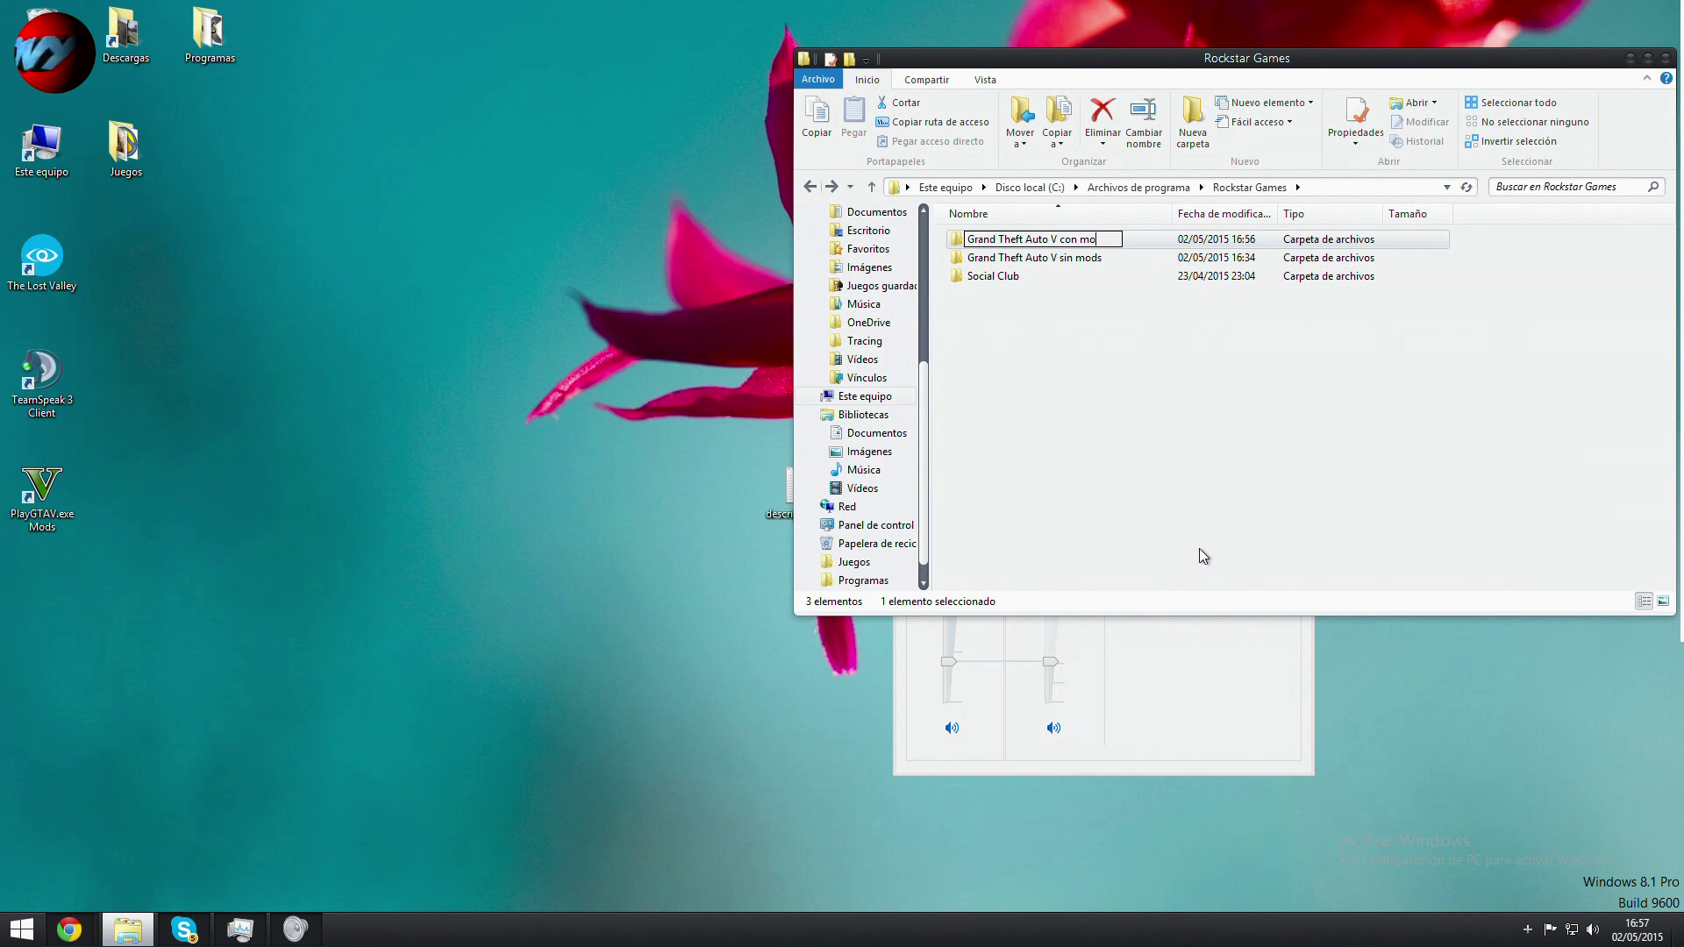
{"action": "key", "text": "BackSpace"}
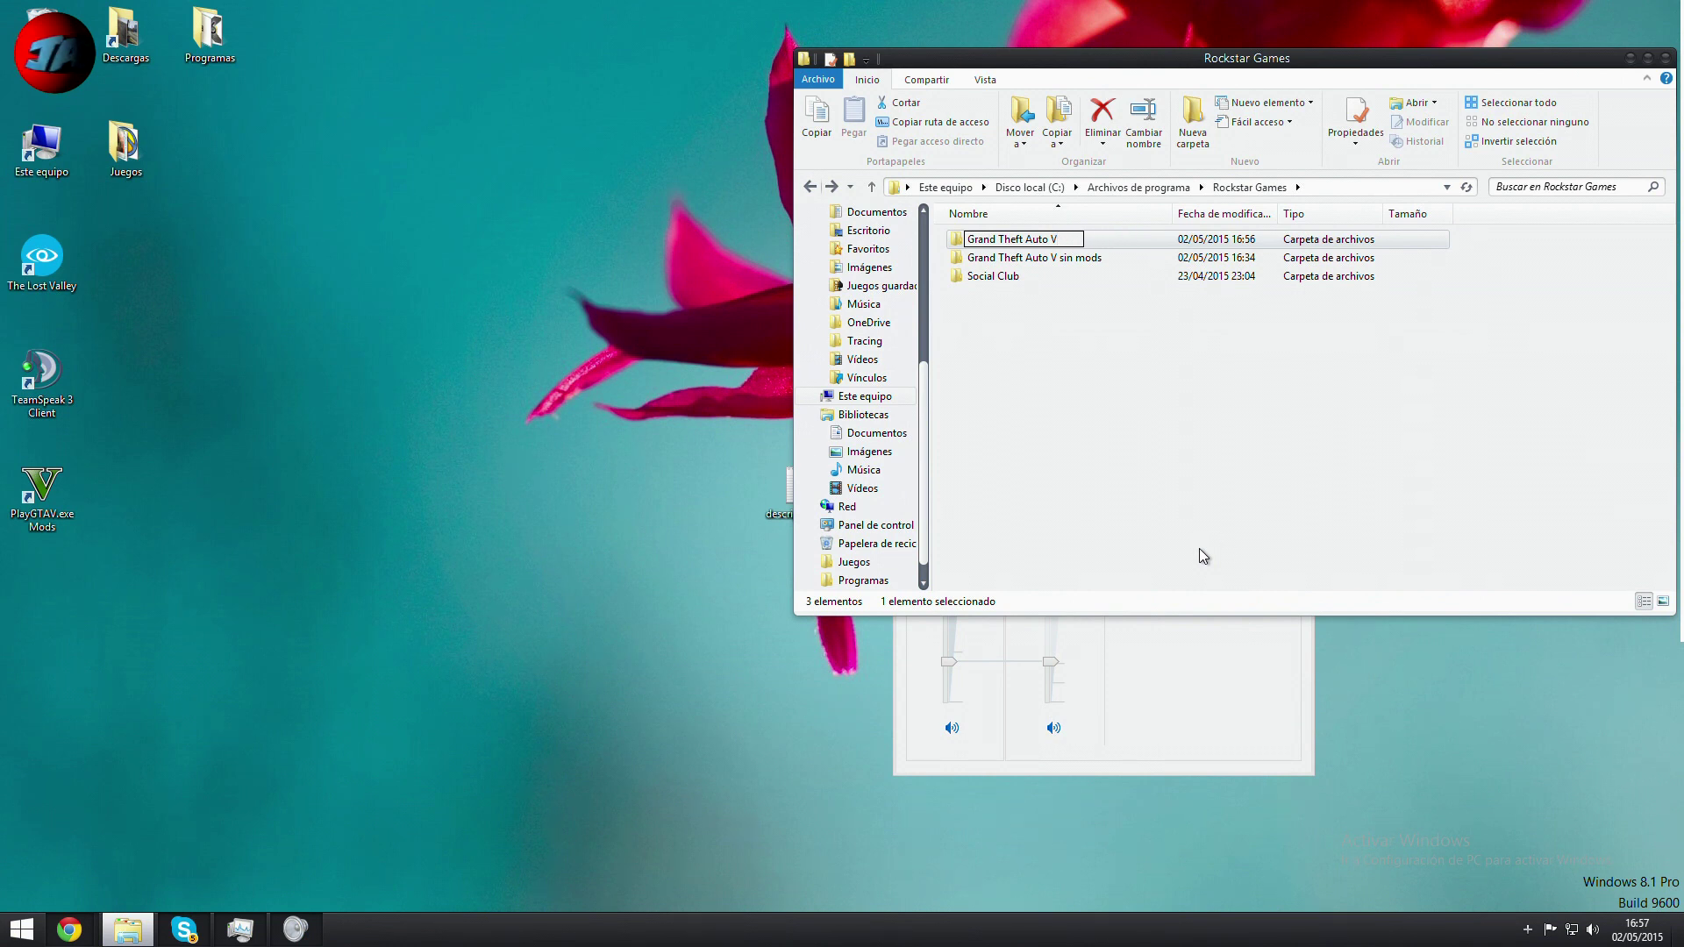
{"action": "left_click", "coordinate": [1198, 549]}
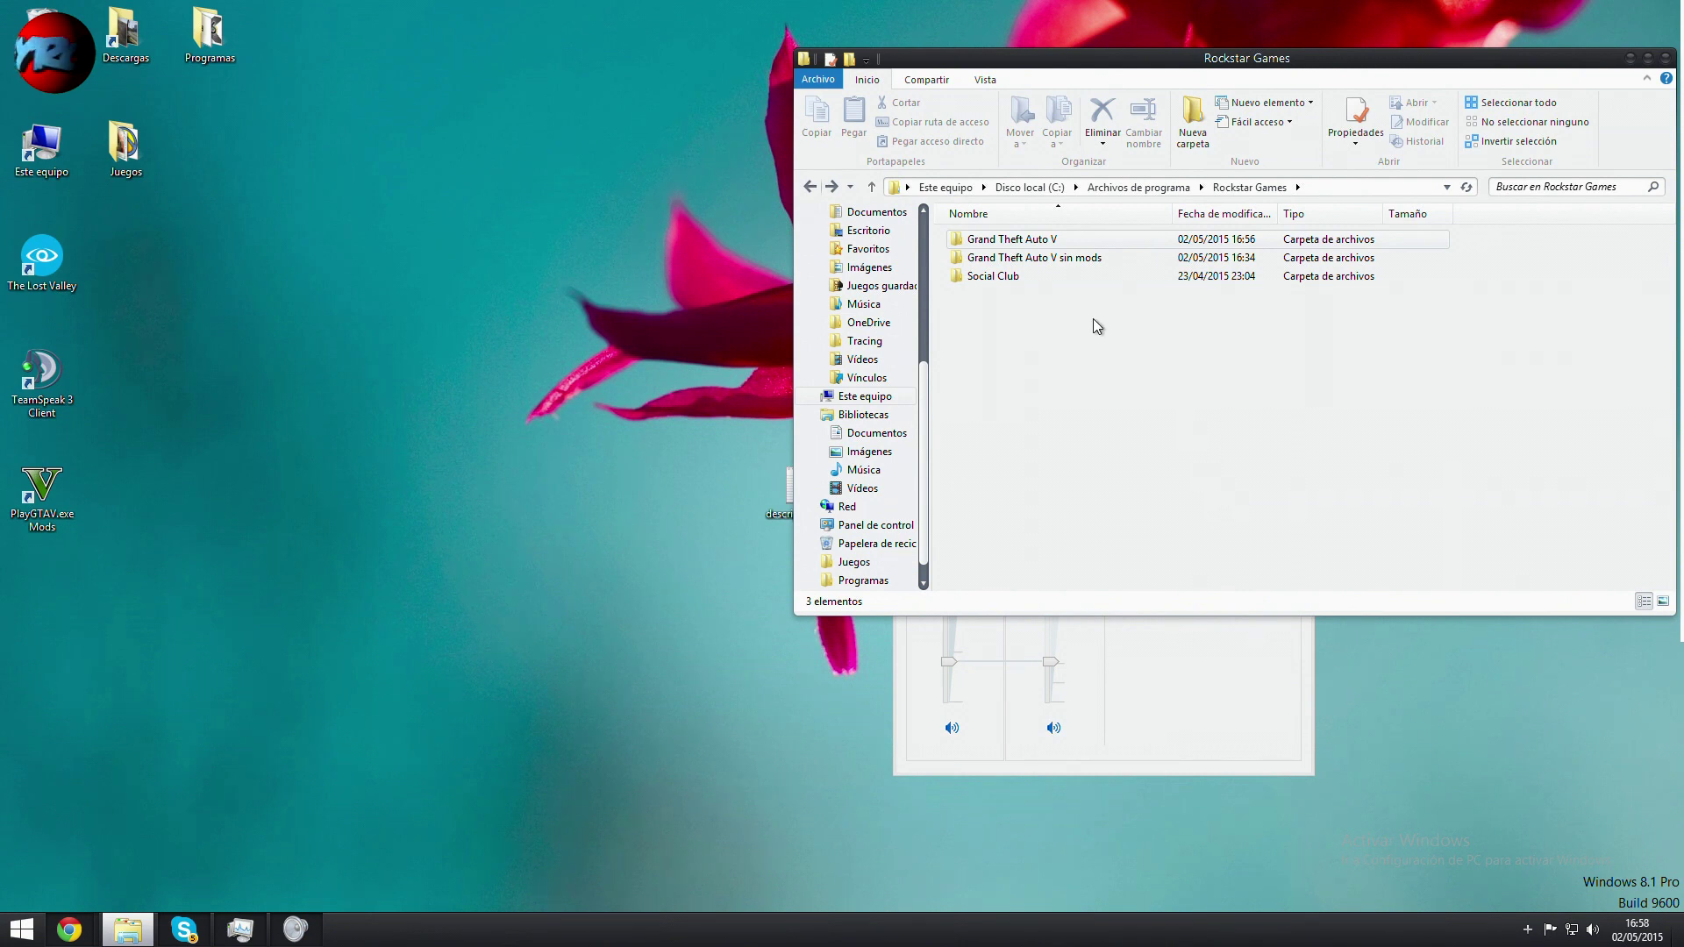
Step: Rename the modded "Grand Theft Auto V" folder back to "Grand Theft Auto V con mods"
{"action": "right_click", "coordinate": [1084, 238]}
{"action": "right_click", "coordinate": [1036, 242]}
{"action": "left_click", "coordinate": [1113, 546]}
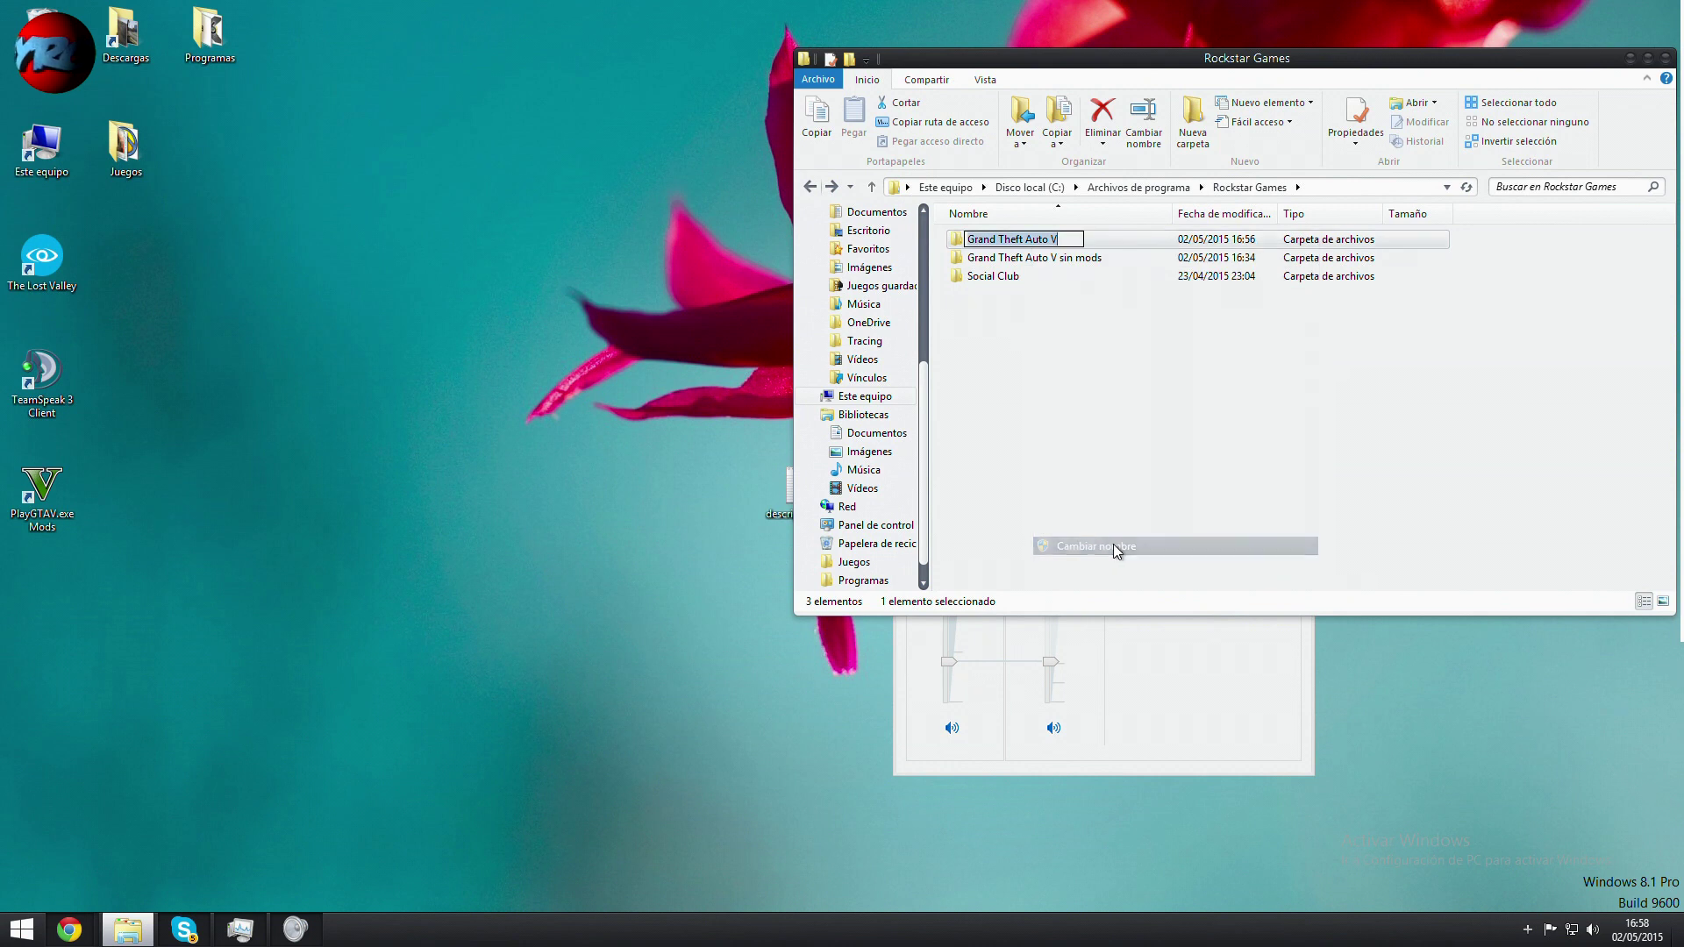
{"action": "key", "text": "End"}
{"action": "type", "text": "con mods"}
Step: Rename the "Grand Theft Auto V sin mods" folder as "Grand Theft Auto V" to make the unmodded copy active
{"action": "left_click", "coordinate": [1067, 259]}
{"action": "right_click", "coordinate": [1068, 263]}
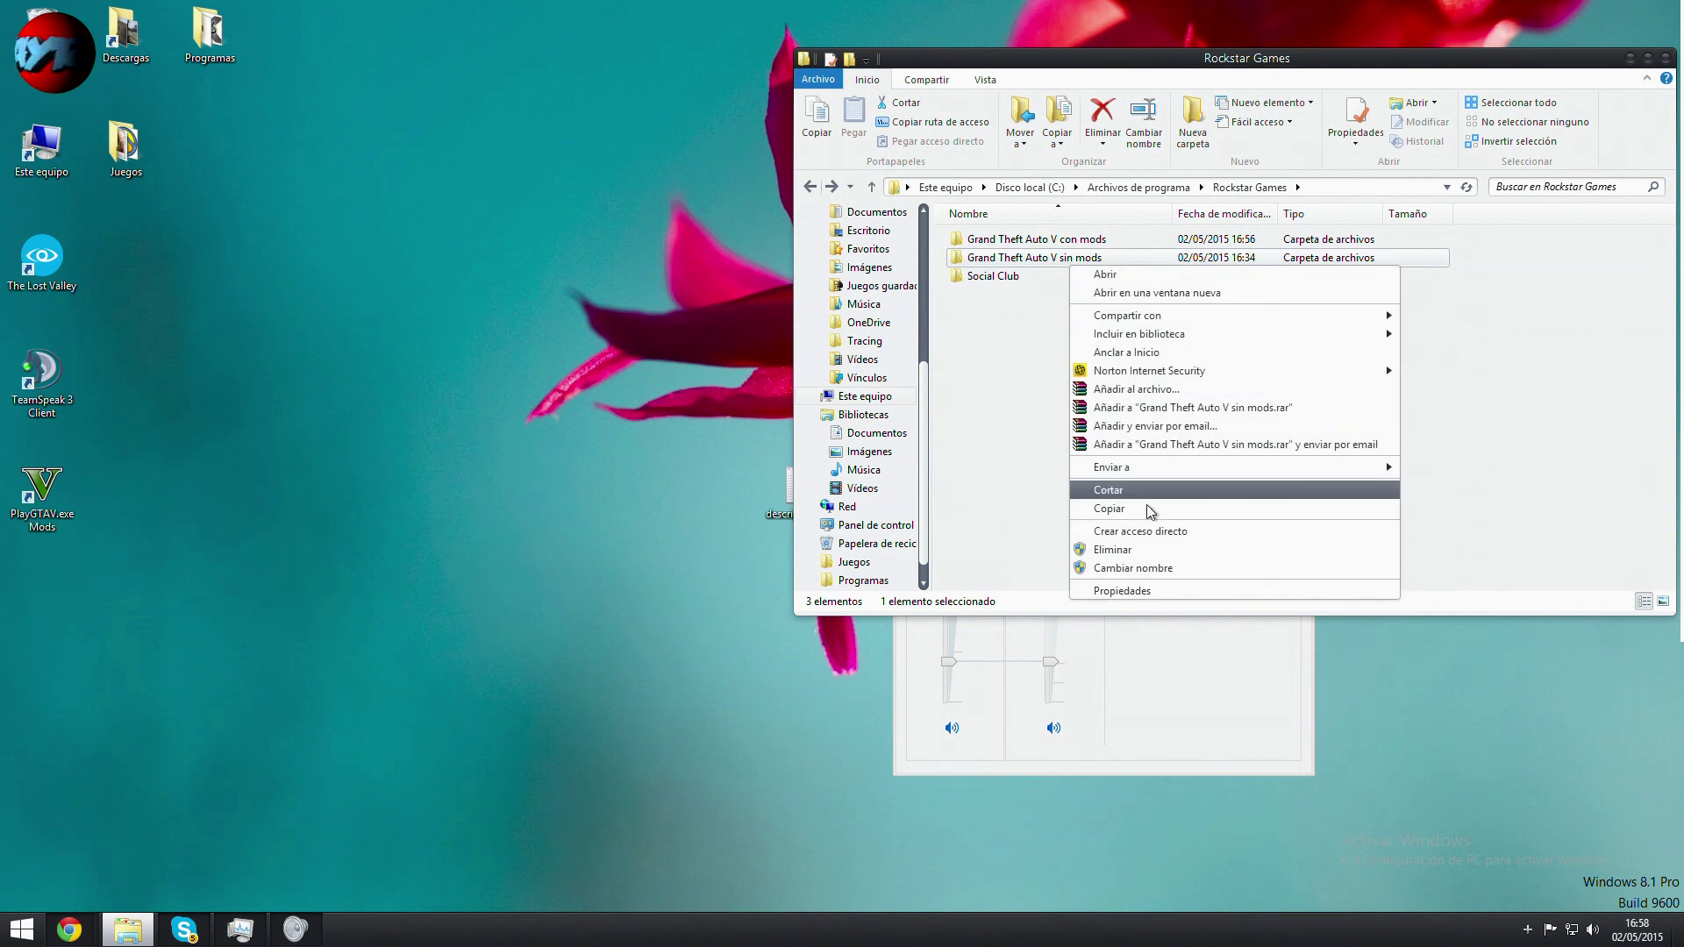
{"action": "left_click", "coordinate": [1175, 572]}
{"action": "key", "text": "End"}
{"action": "key", "text": "BackSpace"}
{"action": "key", "text": "BackSpace"}
{"action": "key", "text": "BackSpace"}
{"action": "key", "text": "BackSpace"}
{"action": "key", "text": "BackSpace"}
{"action": "key", "text": "BackSpace"}
{"action": "key", "text": "BackSpace"}
{"action": "key", "text": "BackSpace"}
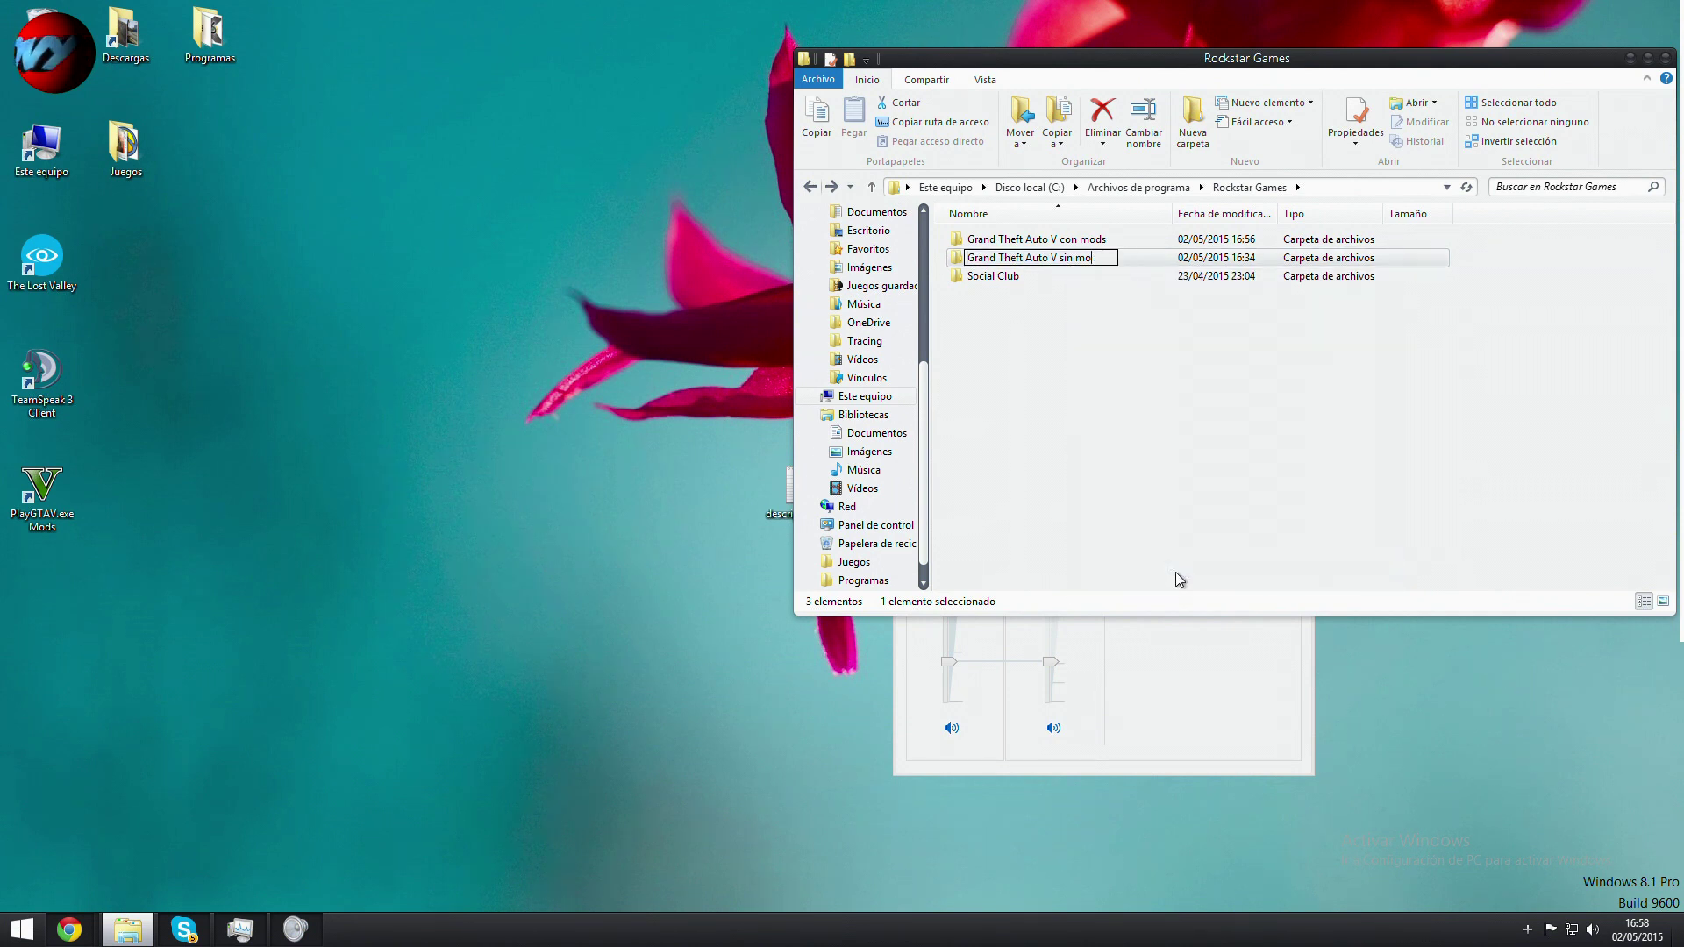
{"action": "key", "text": "BackSpace"}
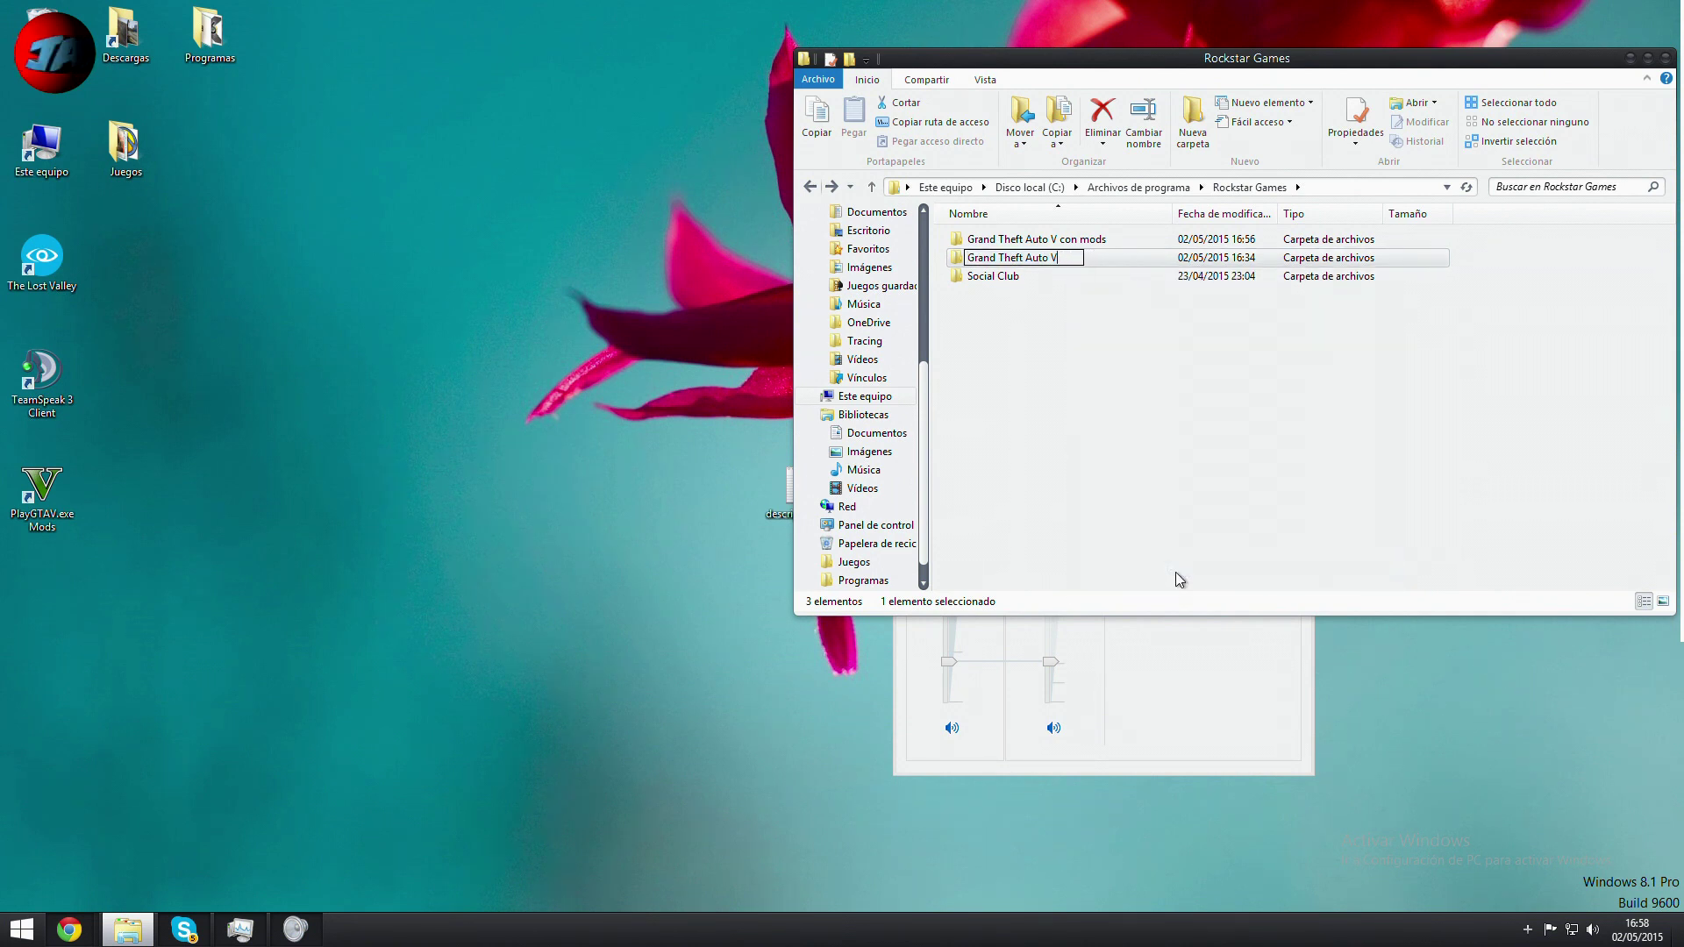
{"action": "left_click", "coordinate": [1175, 572]}
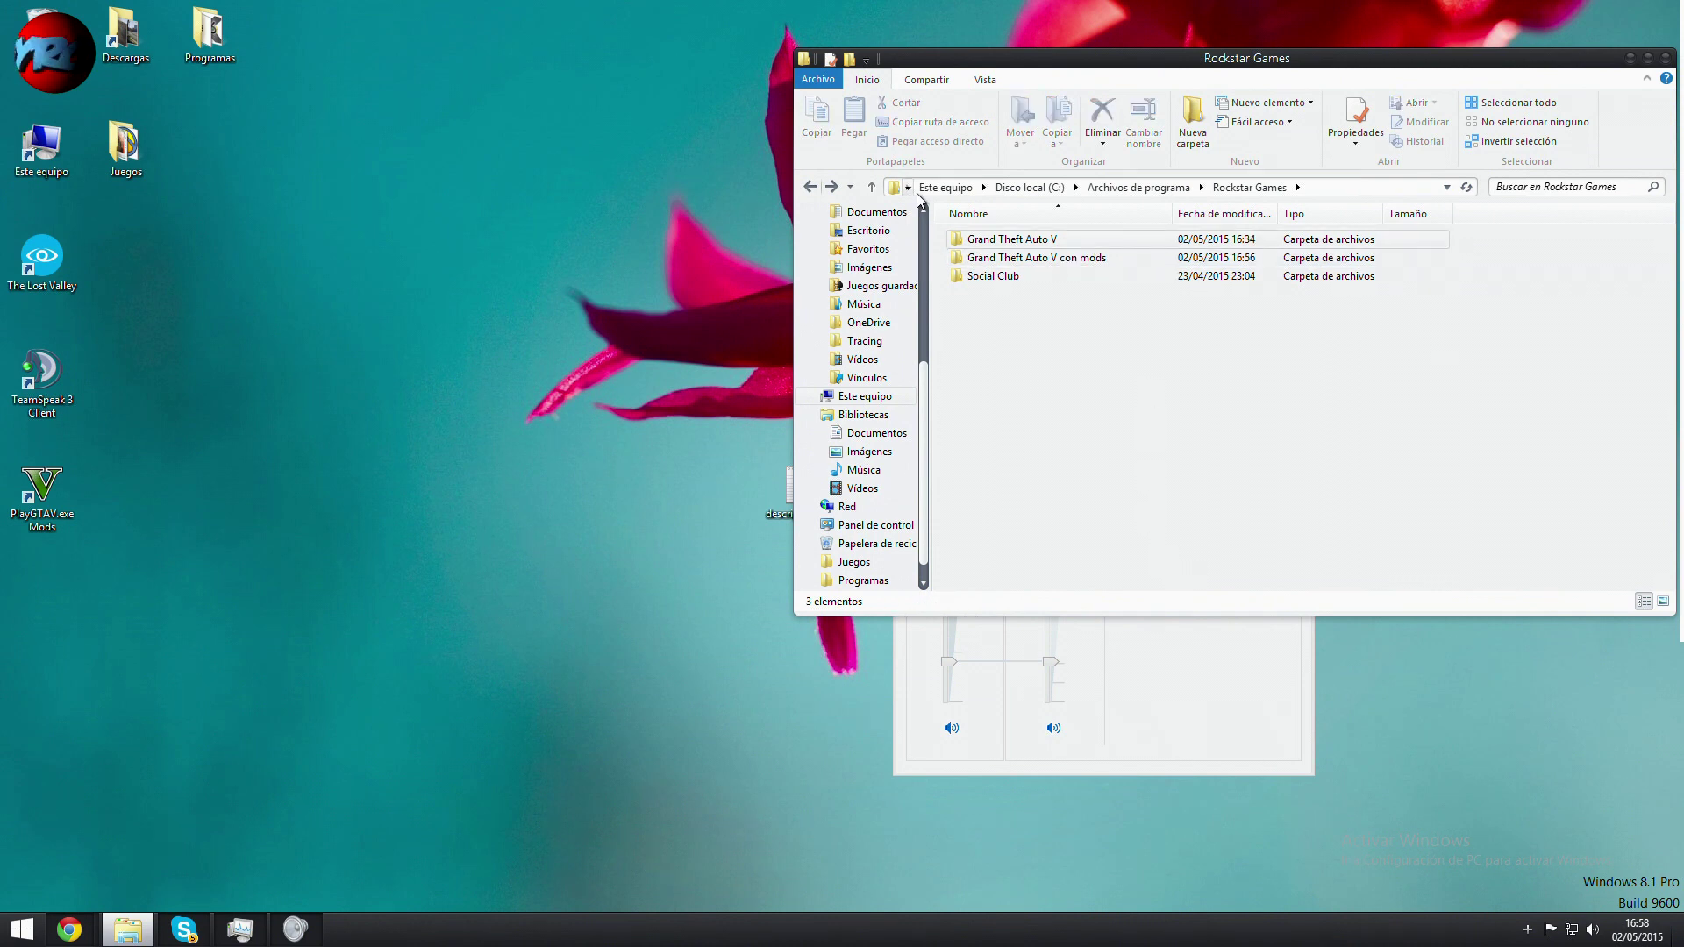
Step: Examine the files in the "Grand Theft Auto V con mods" folder and return to Rockstar Games
{"action": "mouse_move", "coordinate": [1033, 245]}
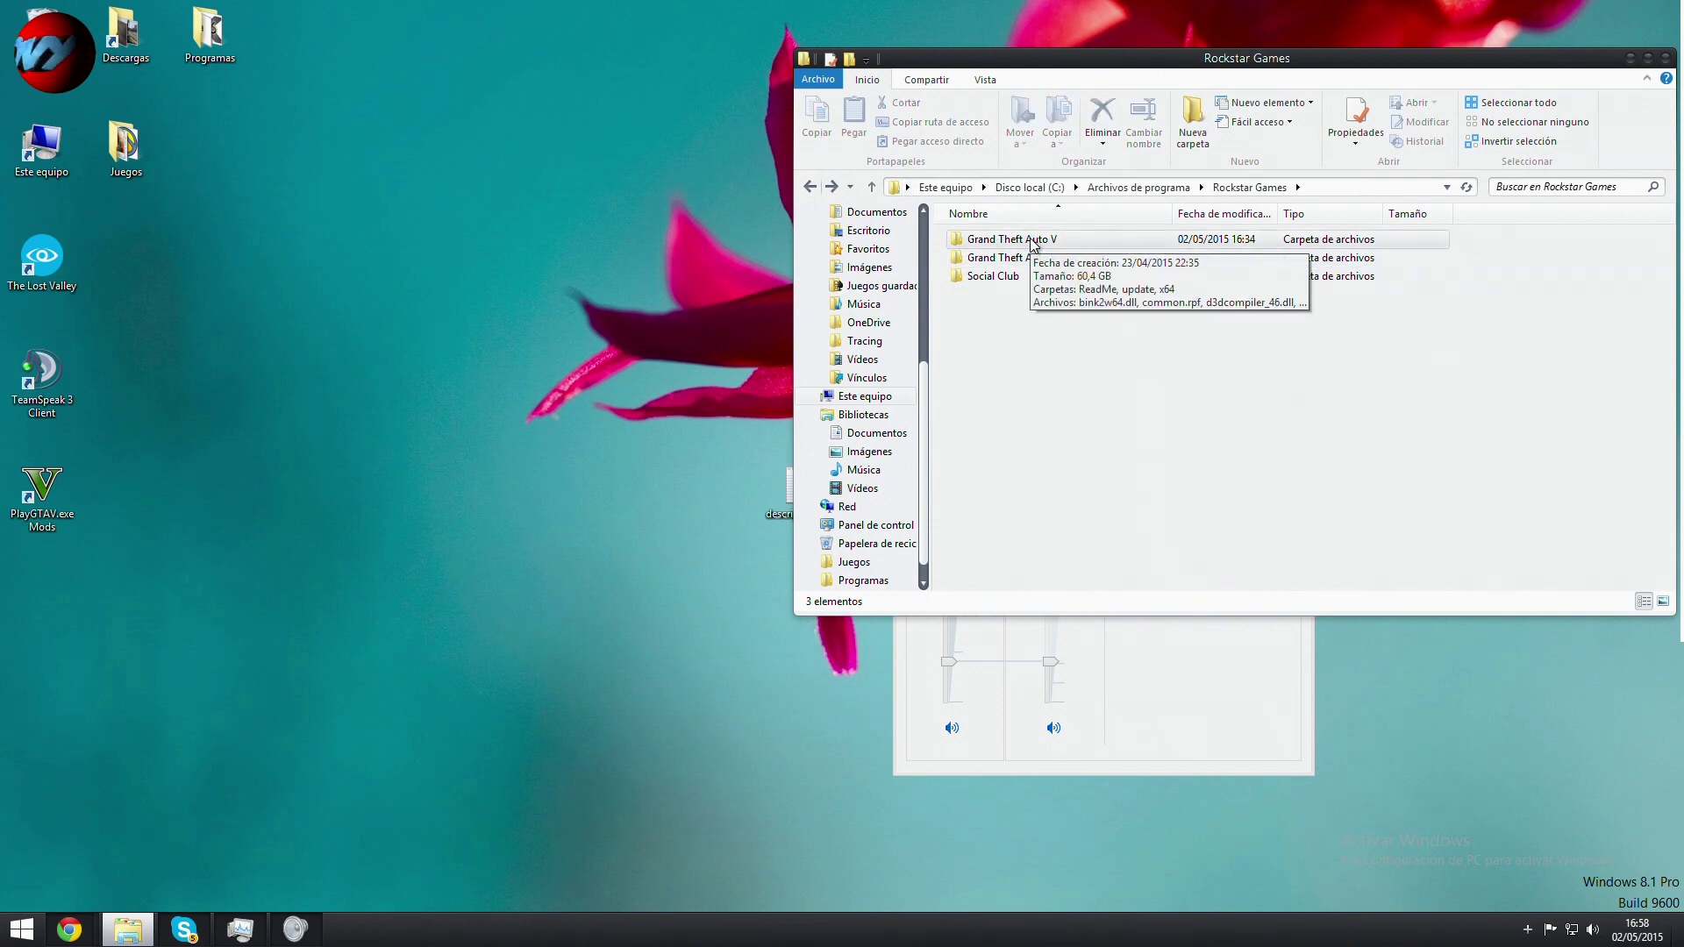
{"action": "left_click", "coordinate": [1041, 259]}
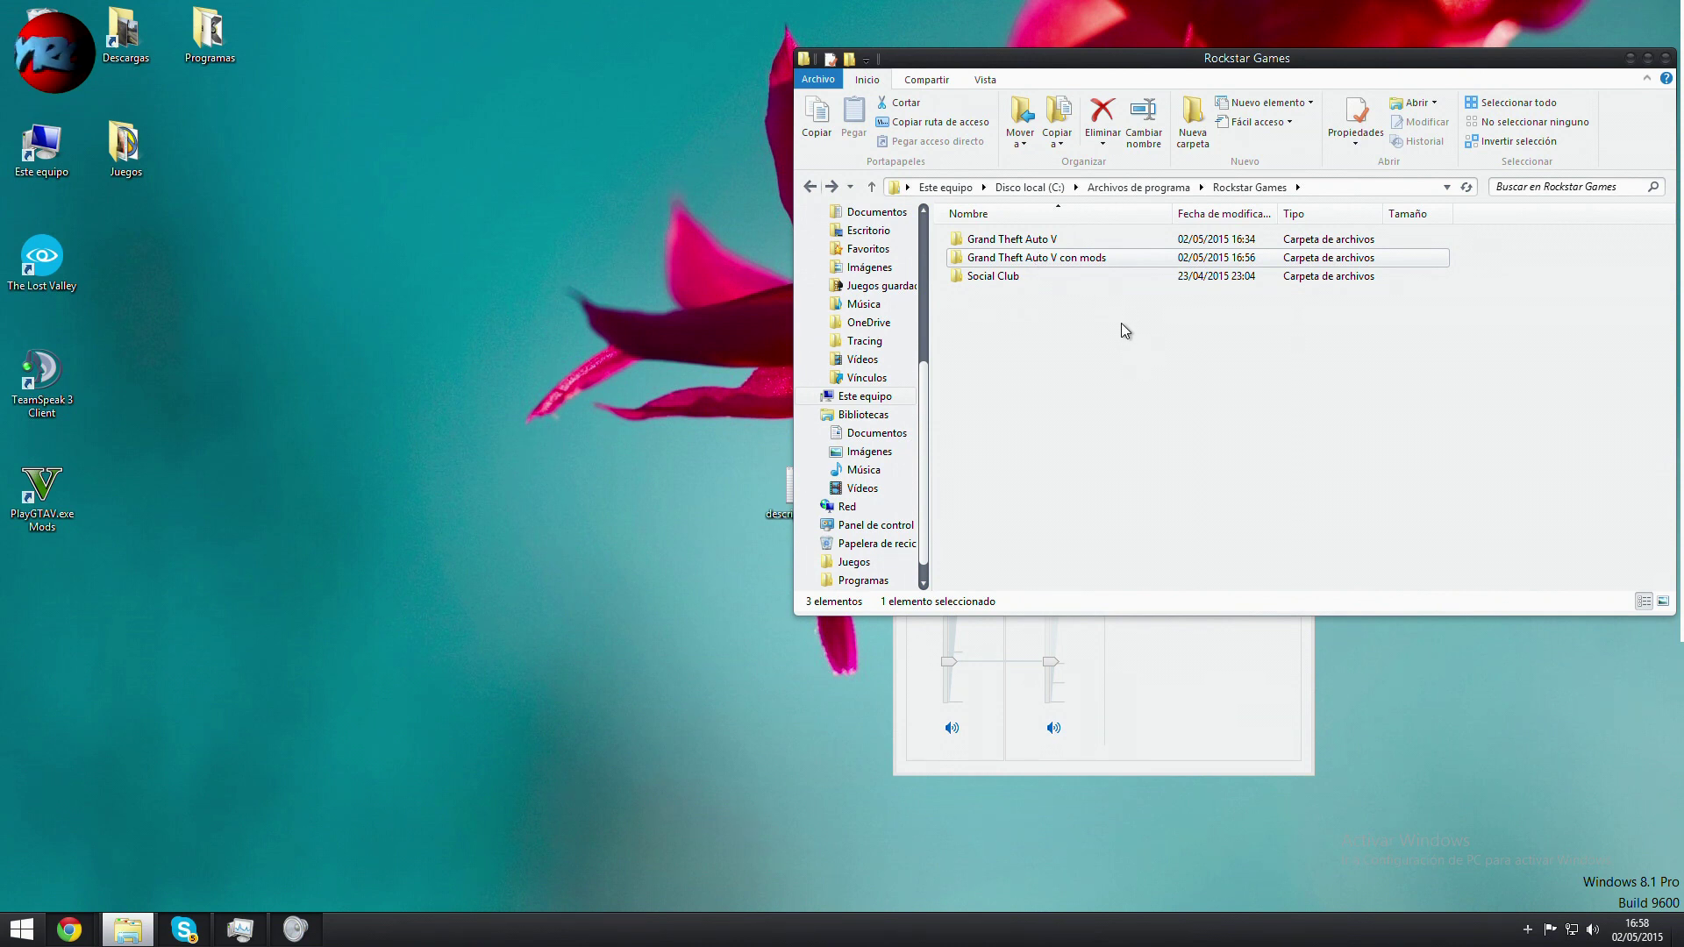
{"action": "mouse_move", "coordinate": [1081, 263]}
{"action": "double_click", "coordinate": [1065, 259]}
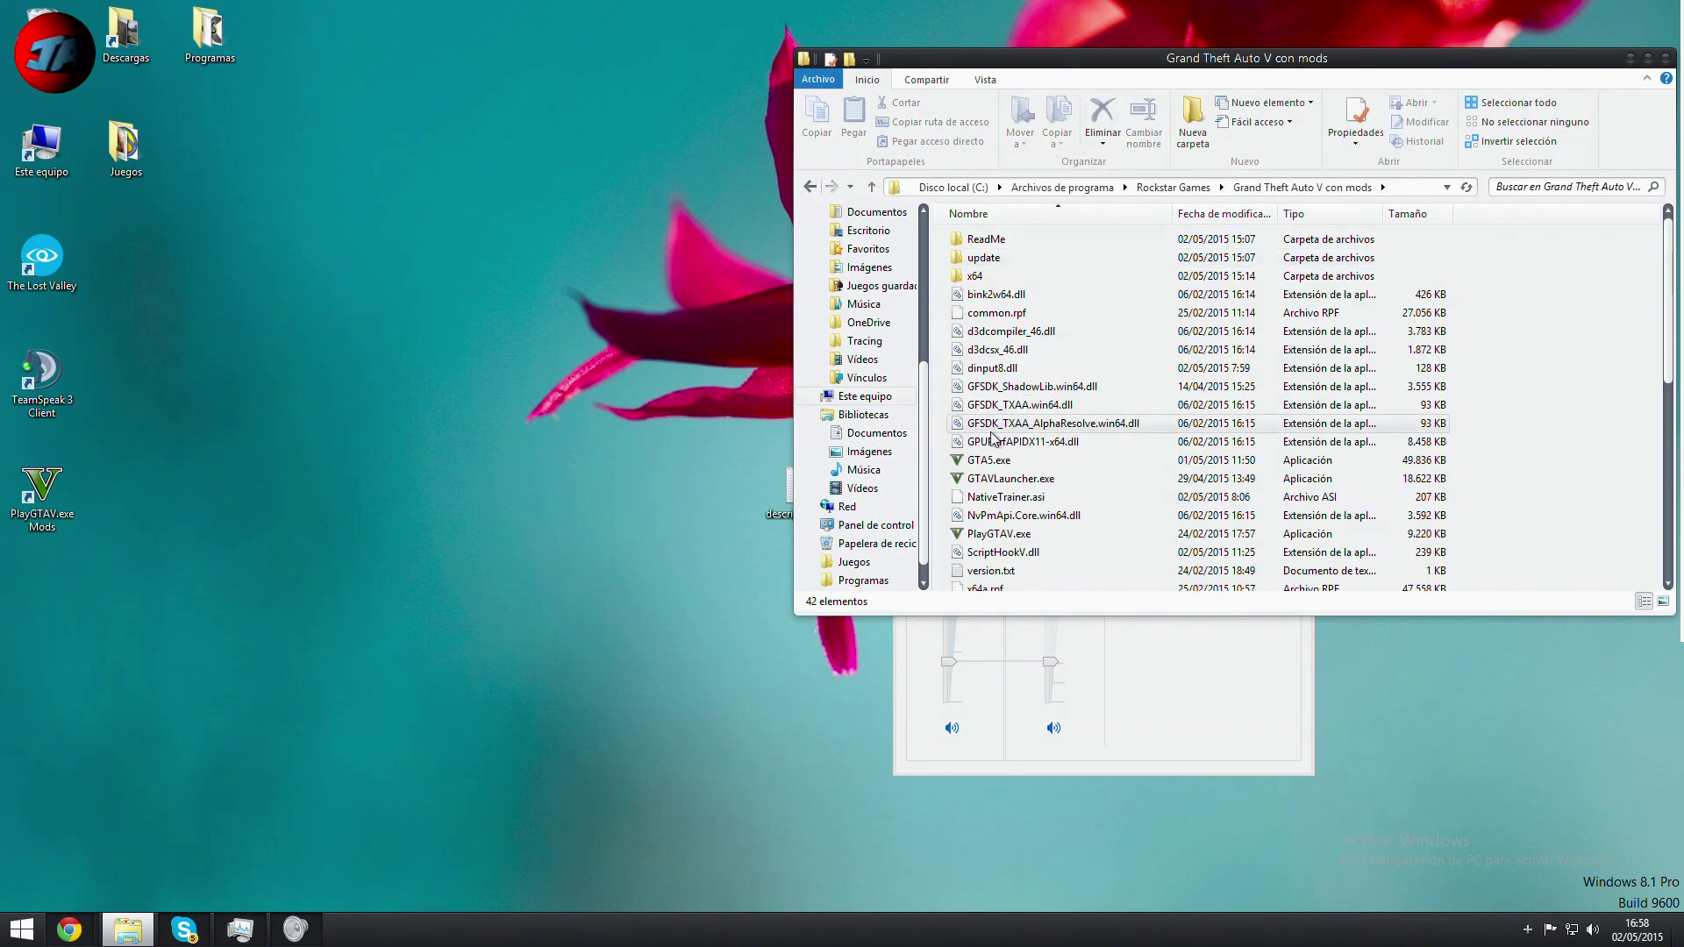
{"action": "left_click", "coordinate": [814, 182]}
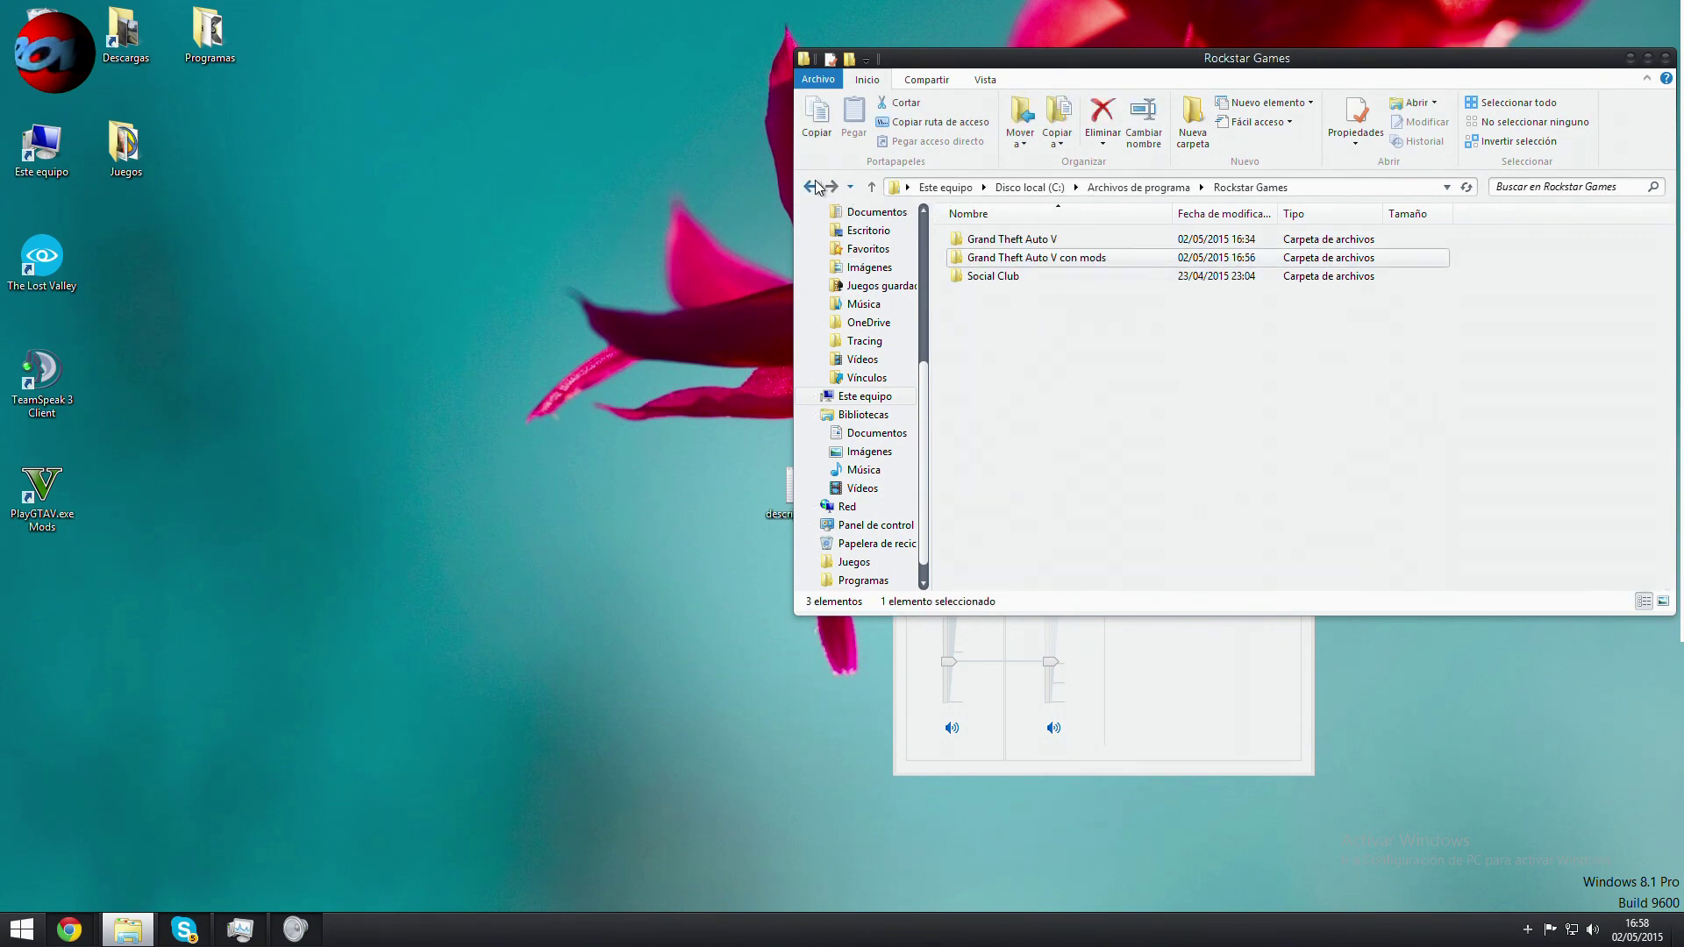
Step: Examine the files in the unmodded "Grand Theft Auto V" folder and return to Rockstar Games
{"action": "left_click", "coordinate": [1053, 235]}
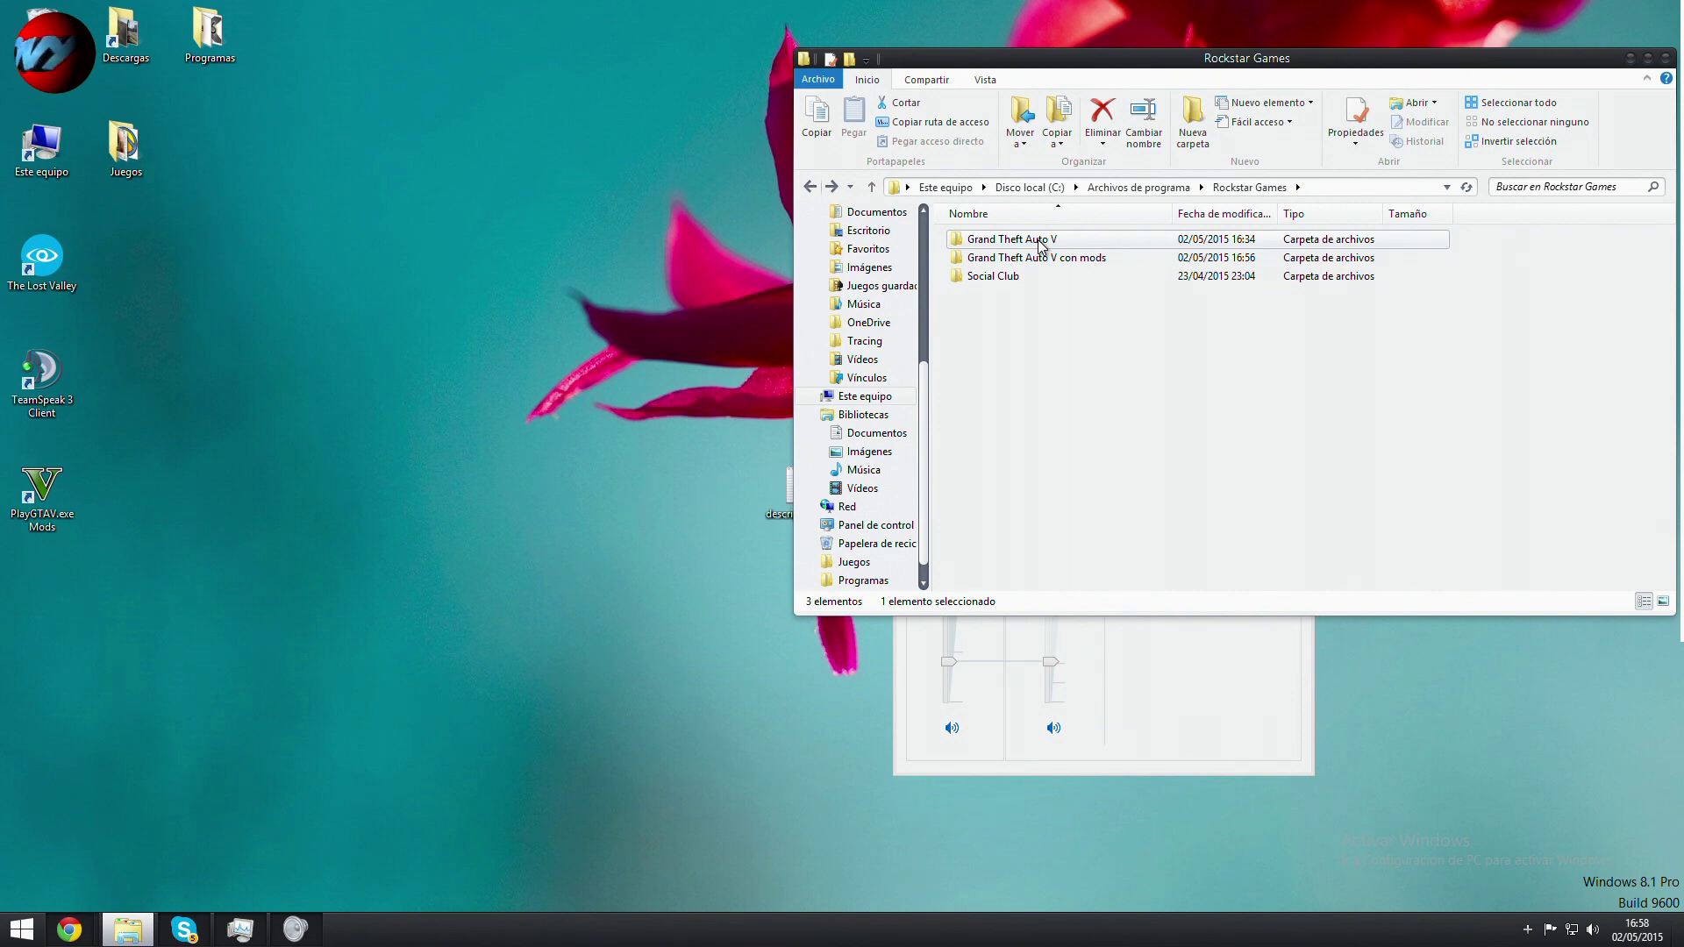
{"action": "double_click", "coordinate": [1039, 243]}
{"action": "key", "text": "BackSpace"}
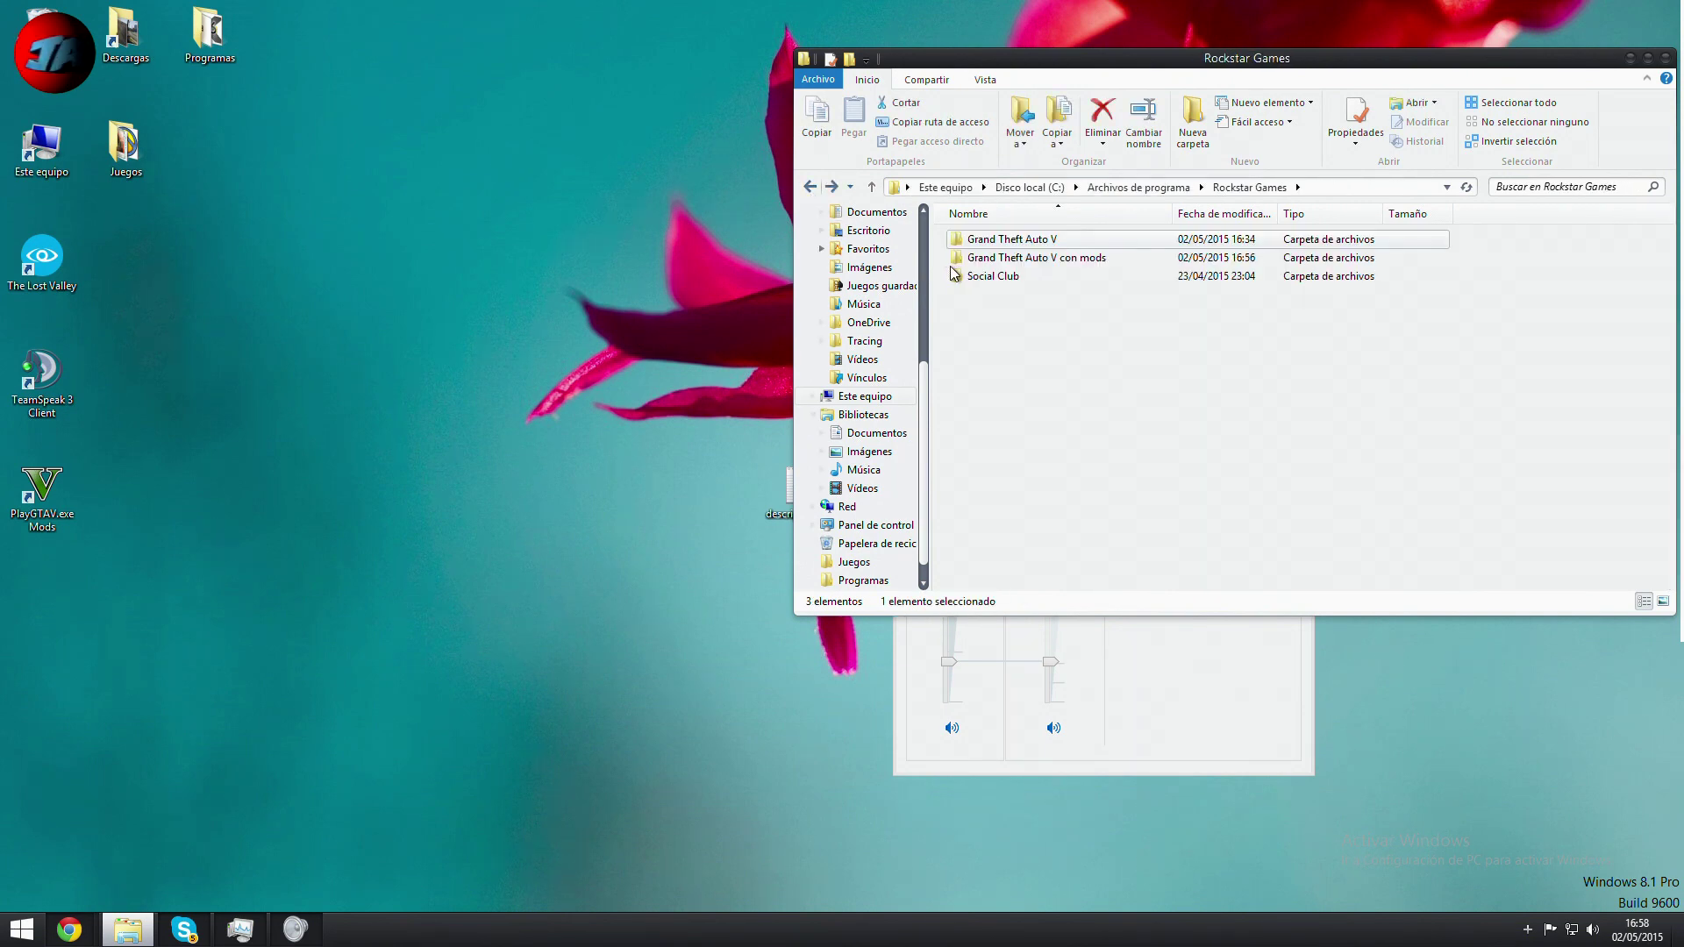
{"action": "double_click", "coordinate": [987, 246]}
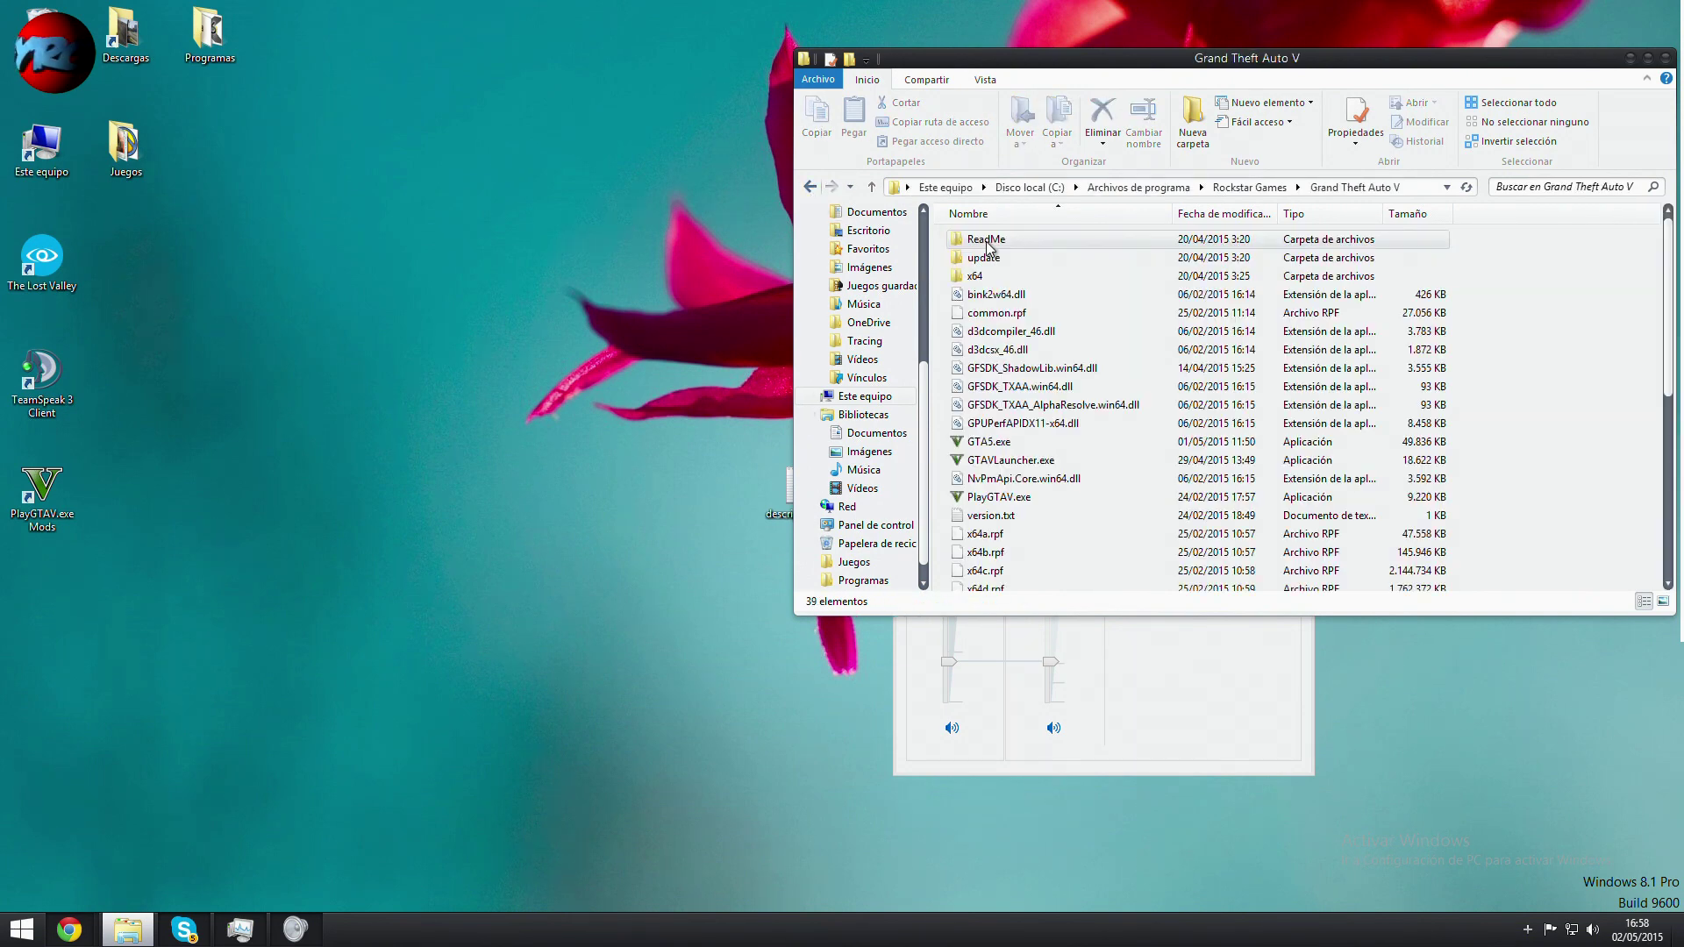
{"action": "left_click", "coordinate": [809, 186]}
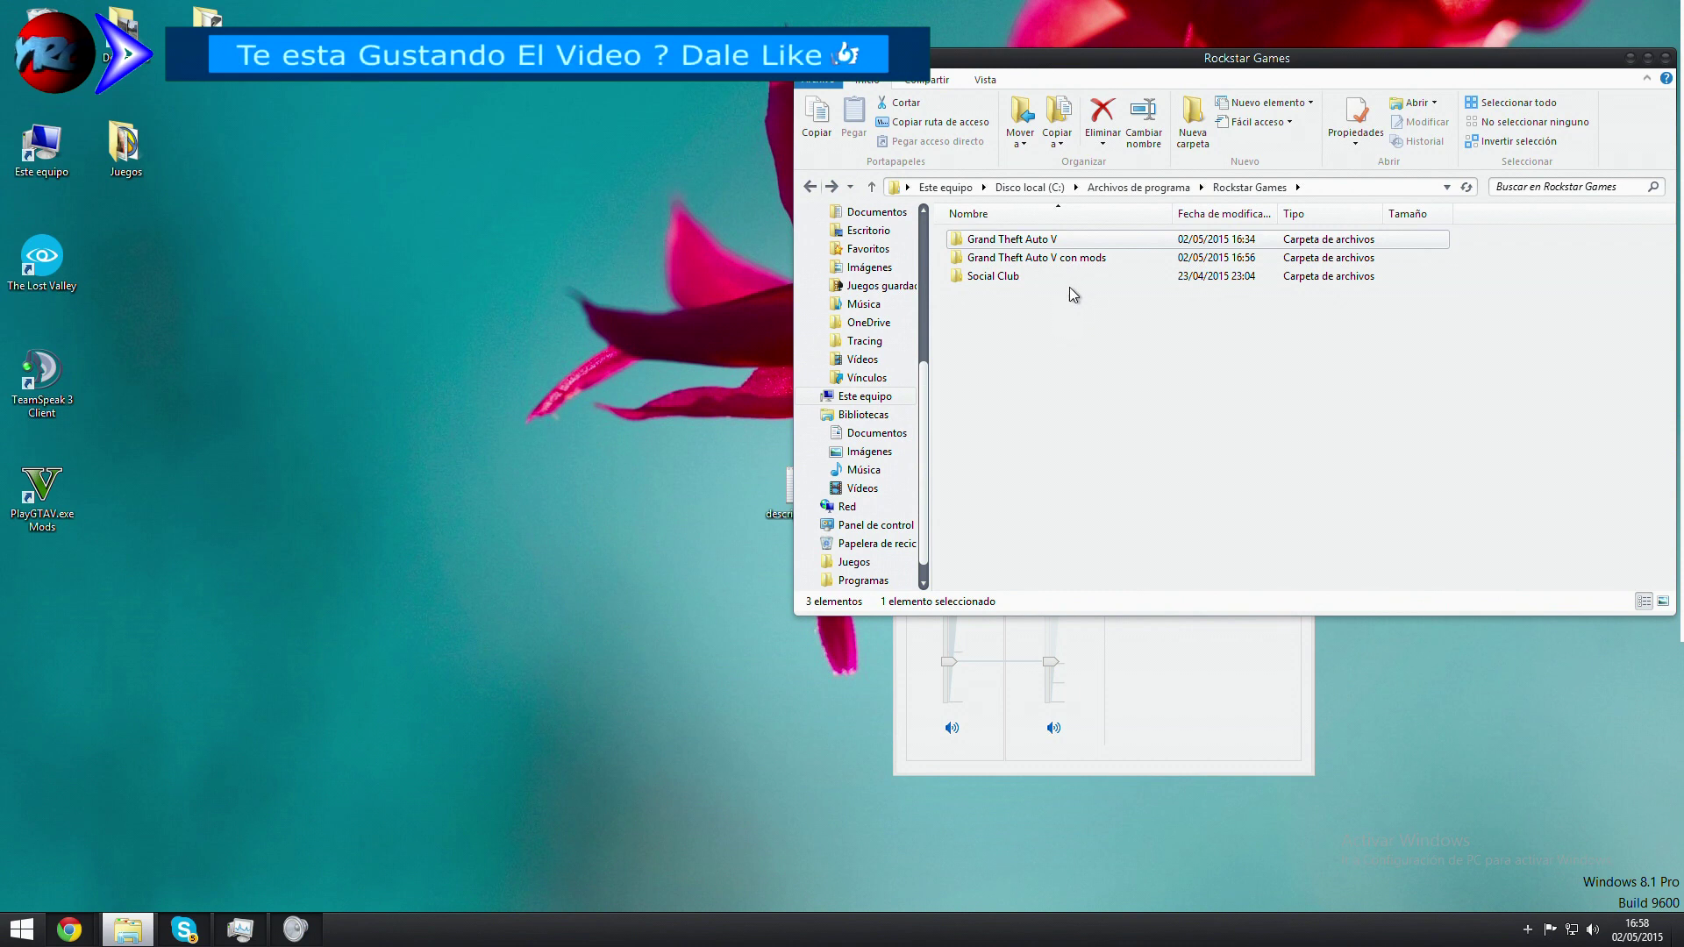
{"action": "mouse_move", "coordinate": [1079, 265]}
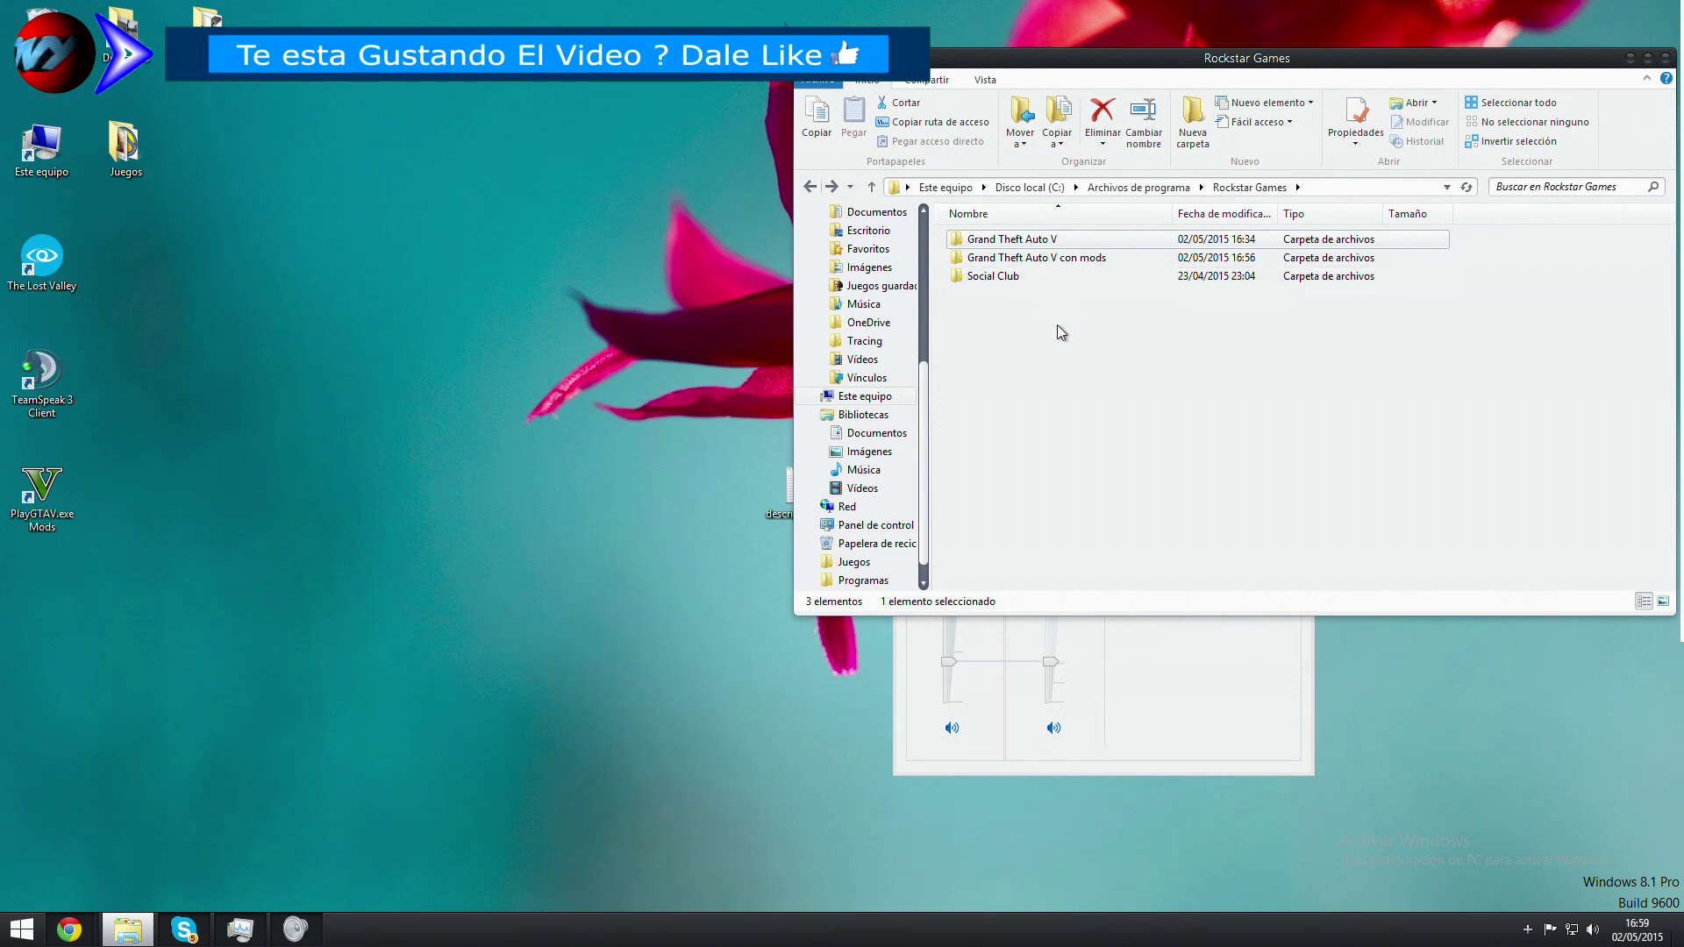
{"action": "left_click", "coordinate": [1060, 256]}
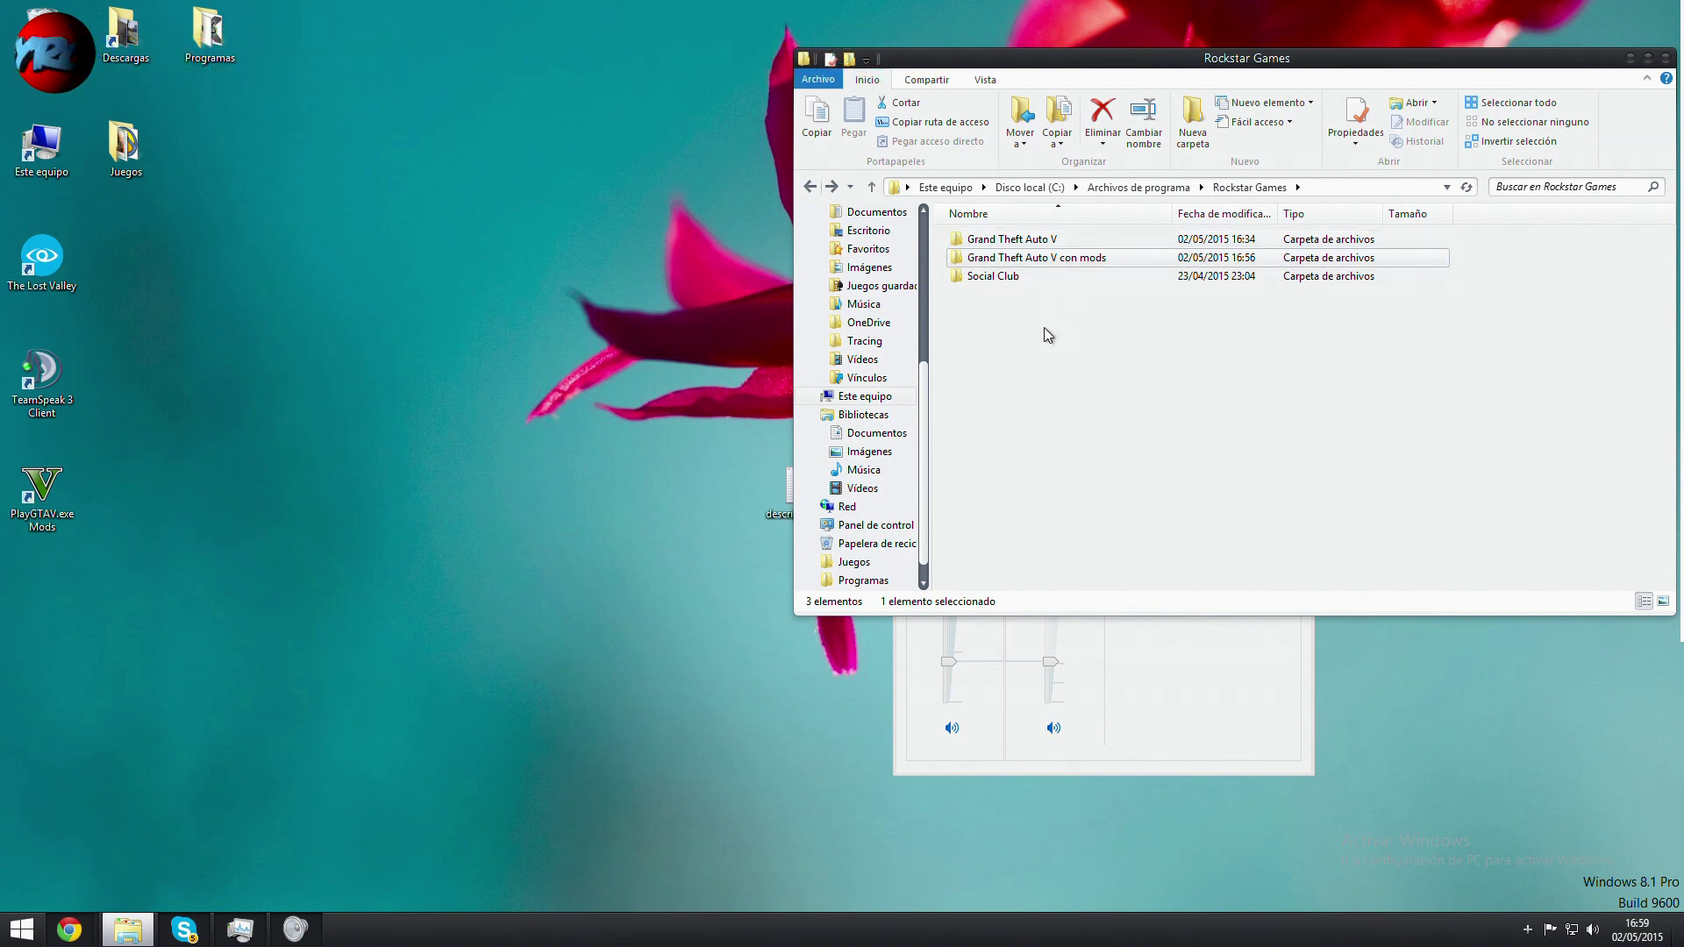
{"action": "left_click", "coordinate": [1046, 376]}
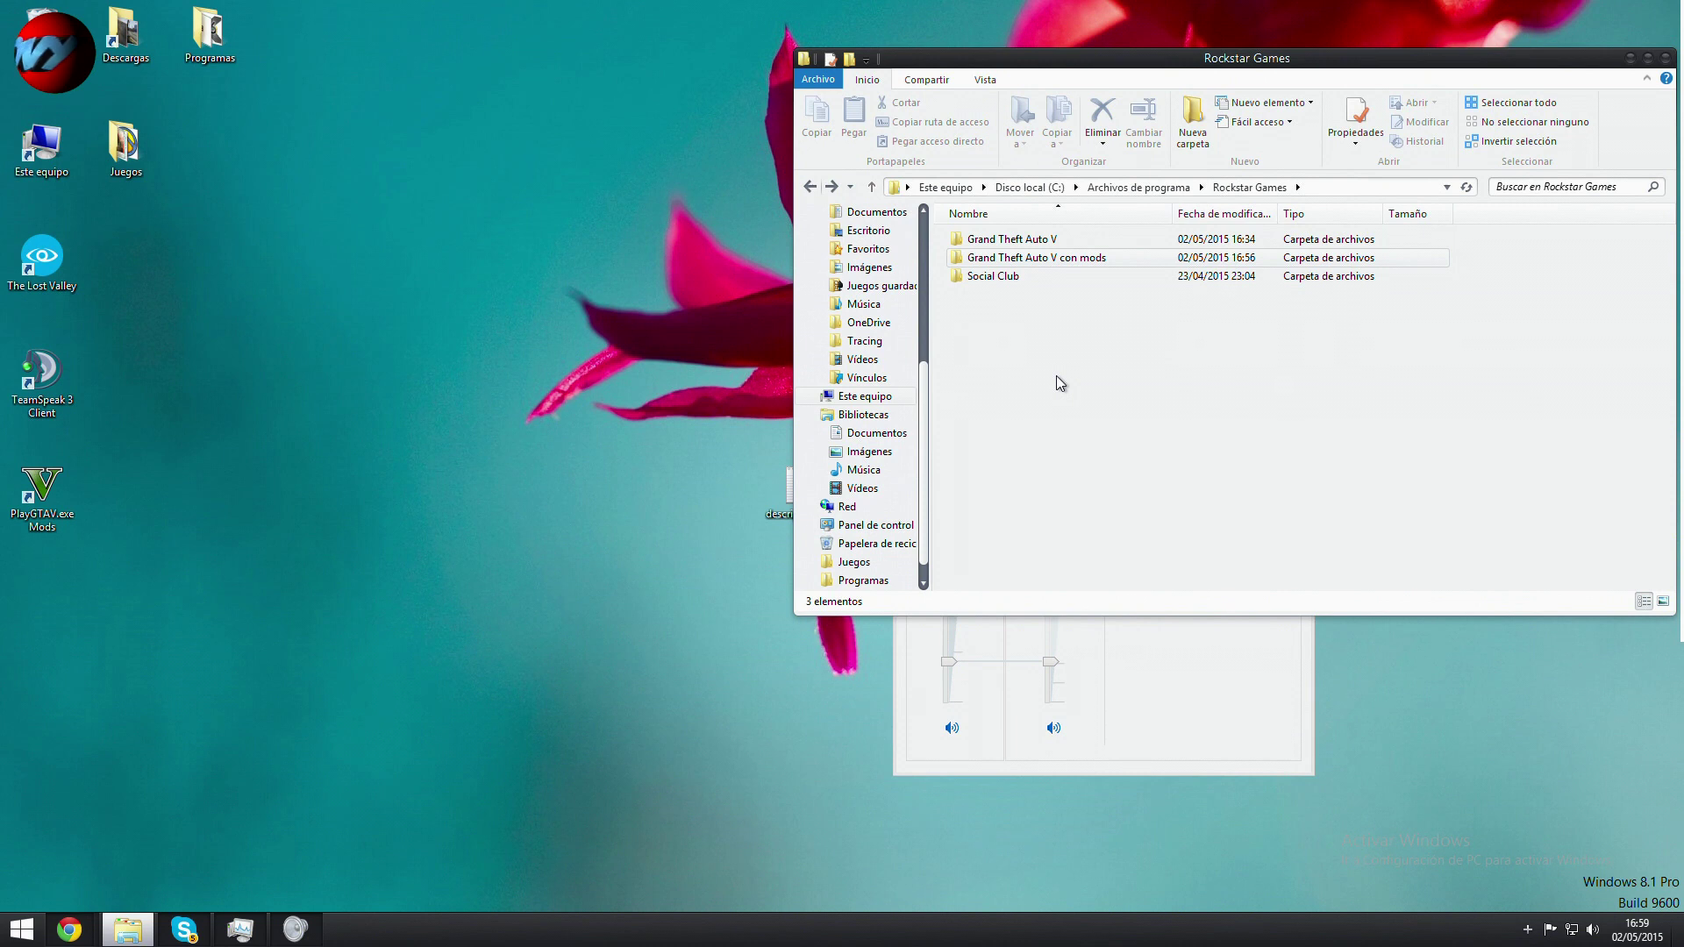